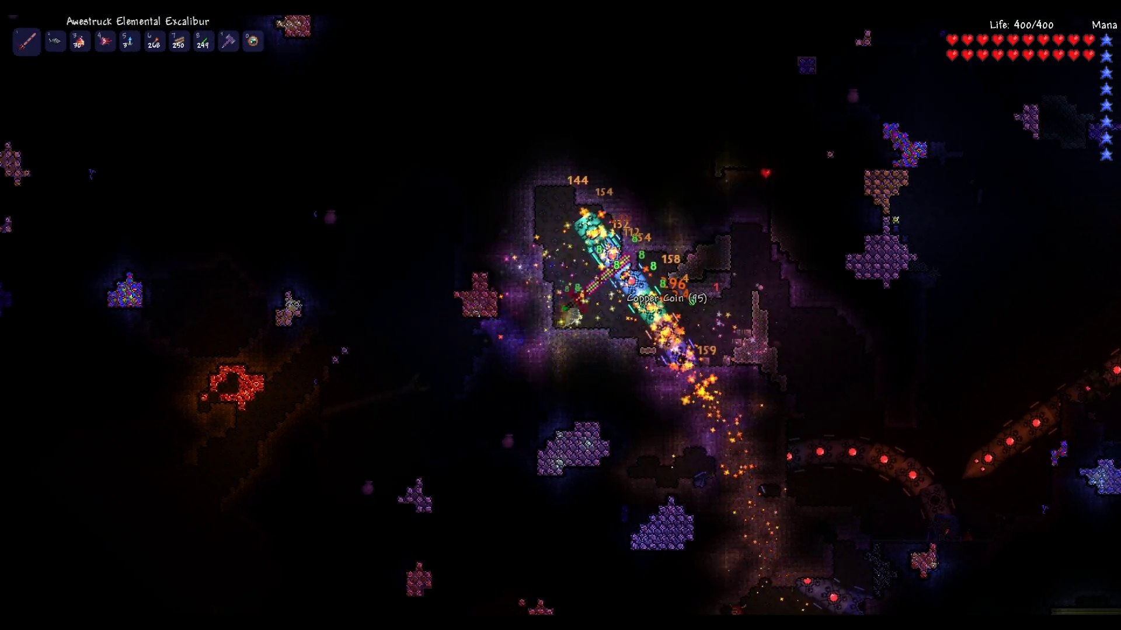
- Dig a short tunnel with the Instantanium Drill, then swing the Excalibur at enemies while dropping down
{"action": "key", "text": "2"}
{"action": "left_click_drag", "start_coordinate": [550, 321], "coordinate": [549, 313]}
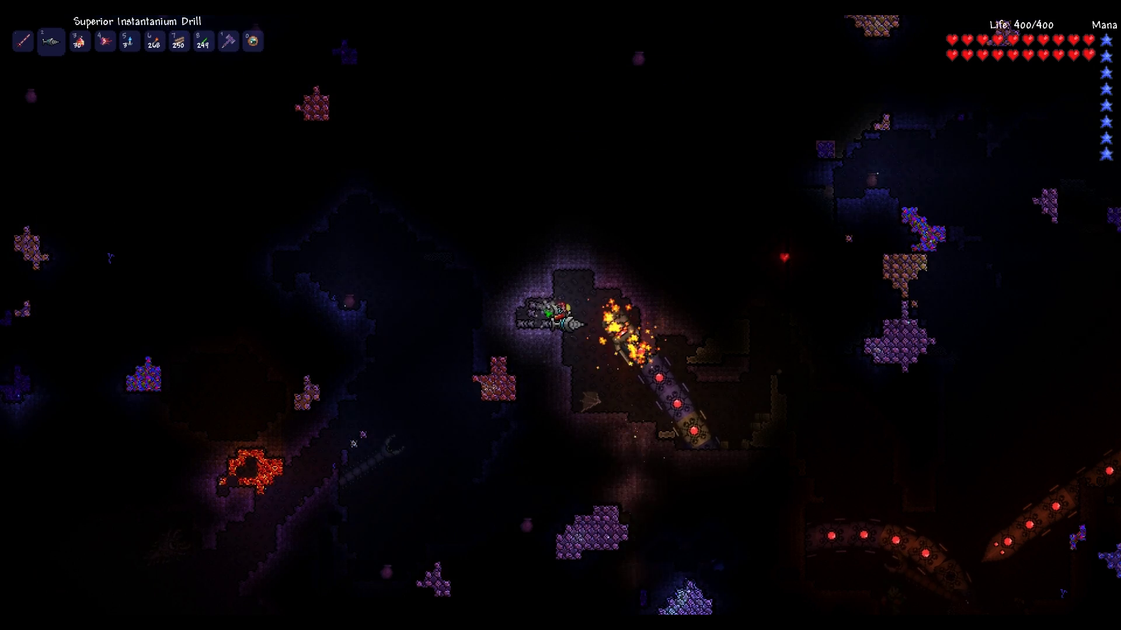
{"action": "key", "text": "a"}
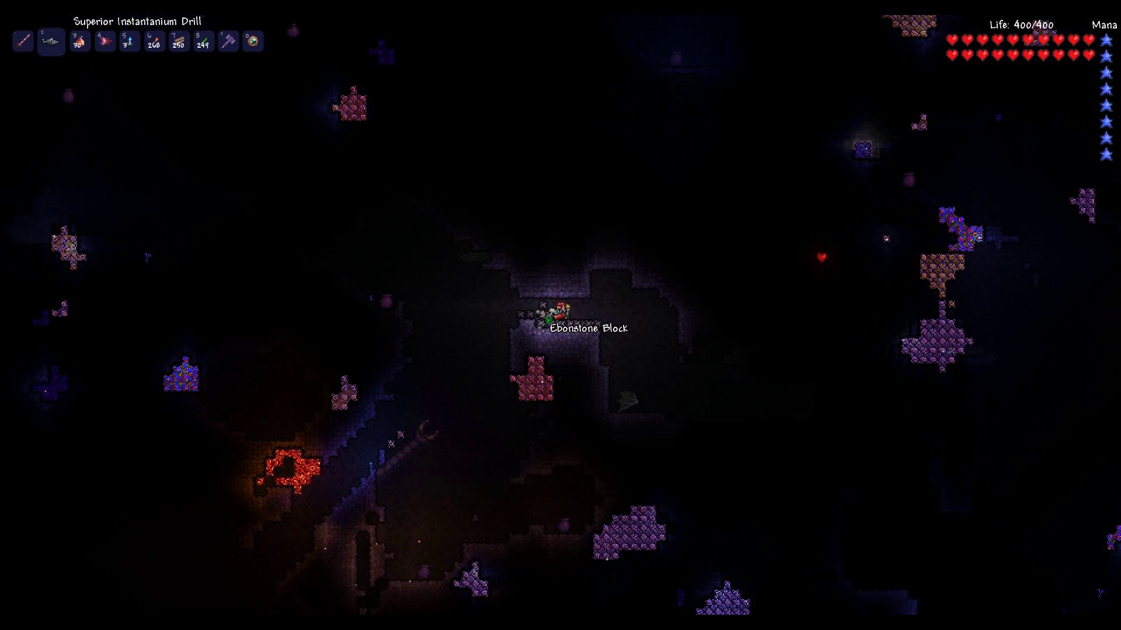
{"action": "key", "text": "1"}
{"action": "left_click", "coordinate": [614, 315]}
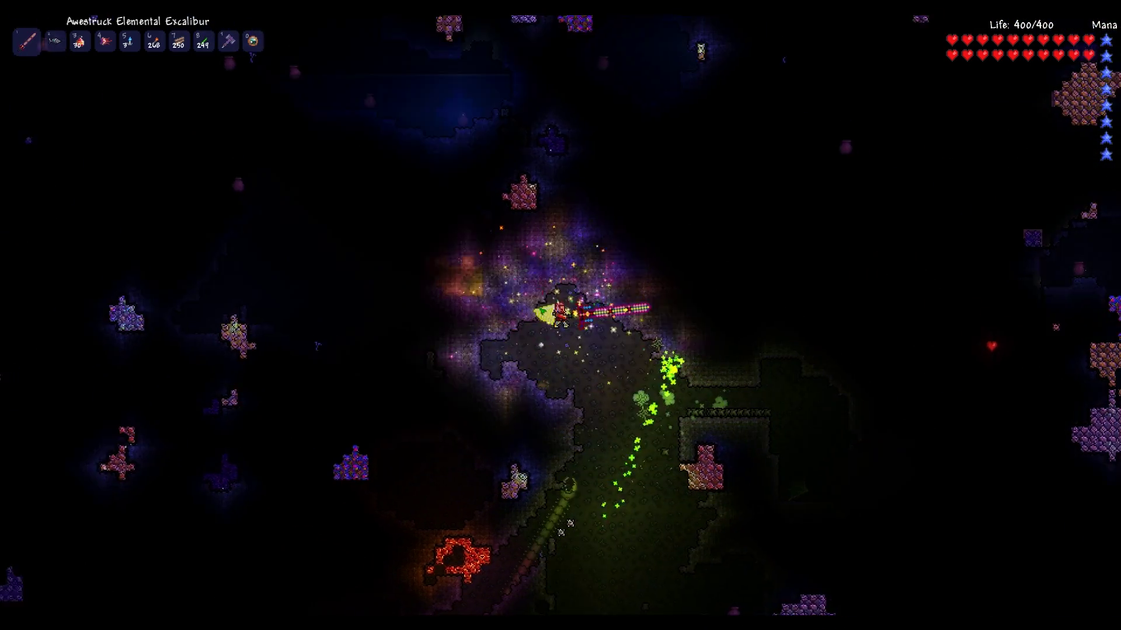
{"action": "left_click", "coordinate": [488, 306]}
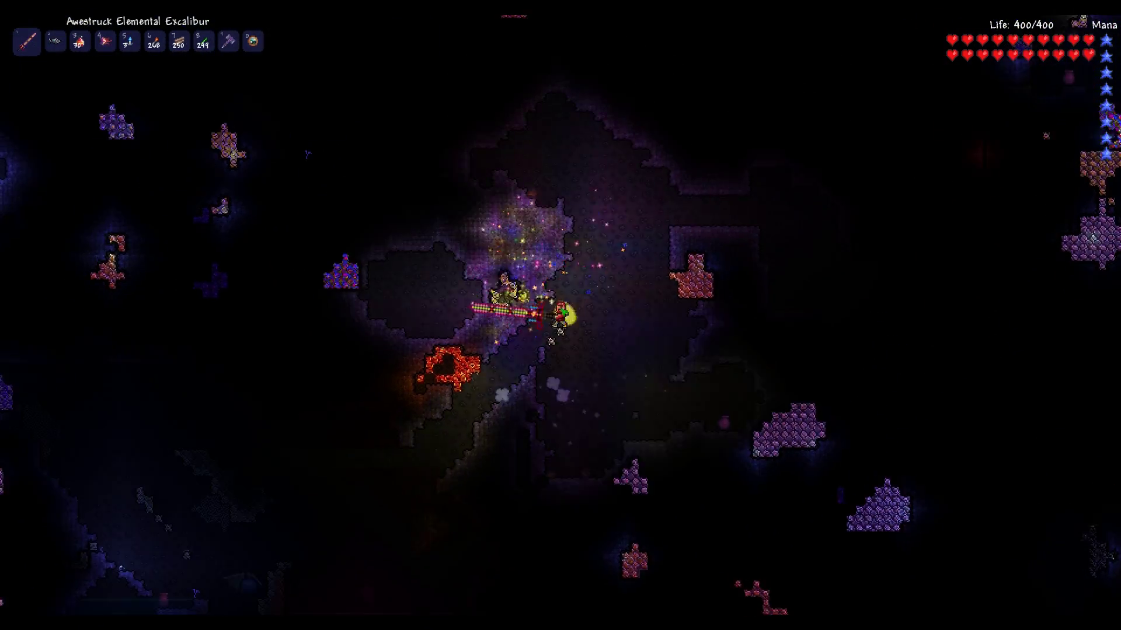
- Swap between drill and Excalibur and keep fighting while descending into the water pool
{"action": "key", "text": "3"}
{"action": "key", "text": "2"}
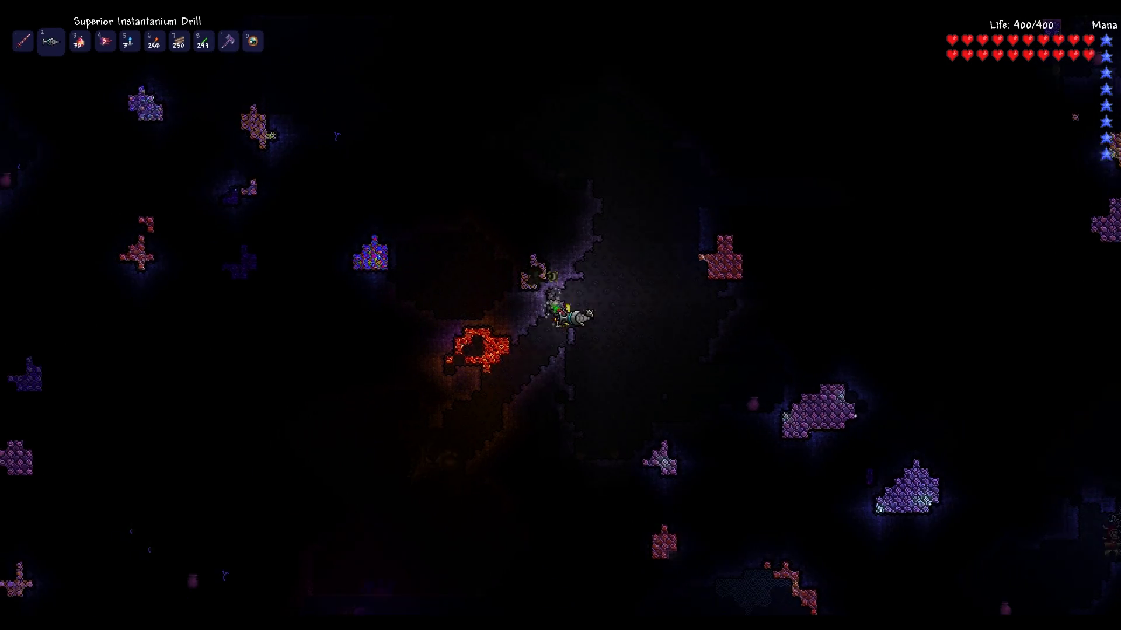
{"action": "key", "text": "1"}
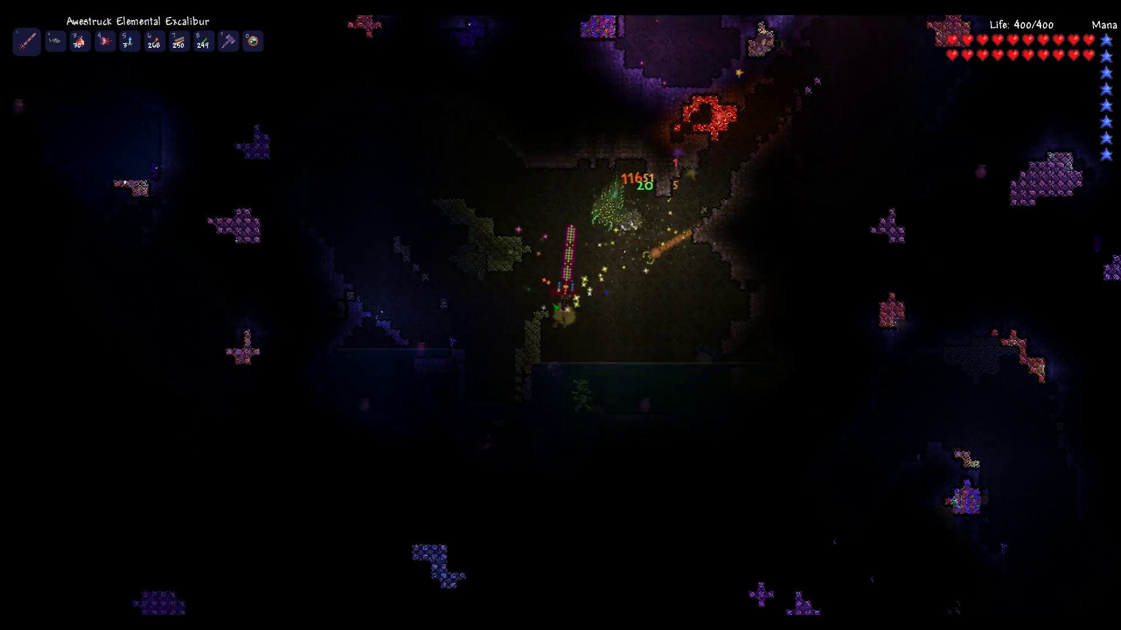
{"action": "left_click", "coordinate": [641, 178]}
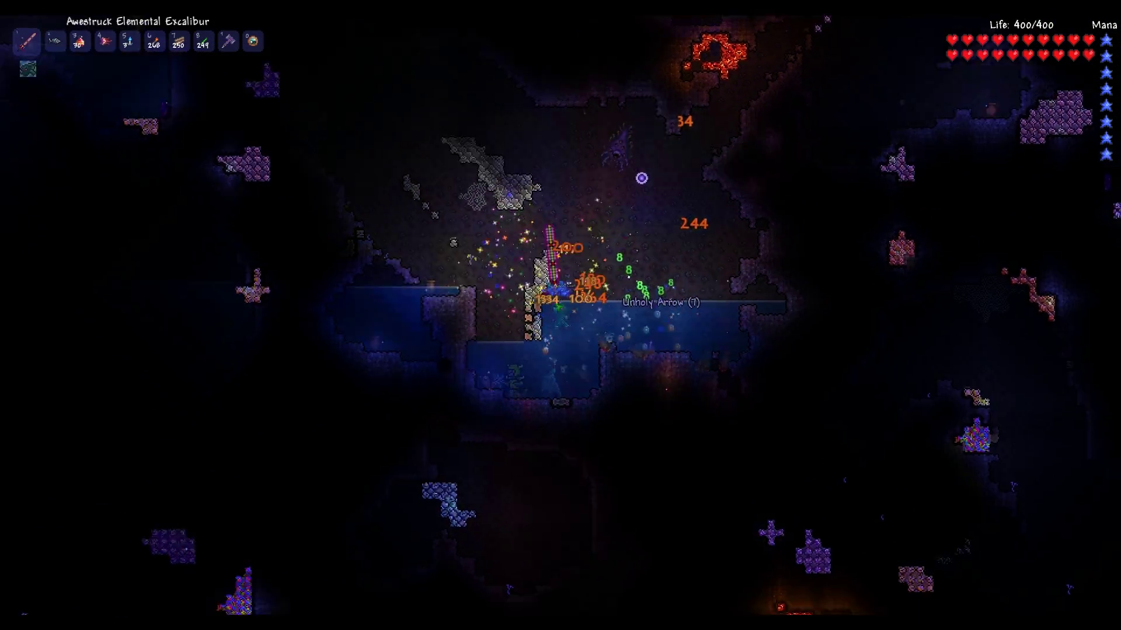
{"action": "mouse_move", "coordinate": [641, 178]}
{"action": "left_mouse_down"}
{"action": "mouse_move", "coordinate": [697, 247]}
{"action": "mouse_move", "coordinate": [915, 416]}
{"action": "left_mouse_up"}
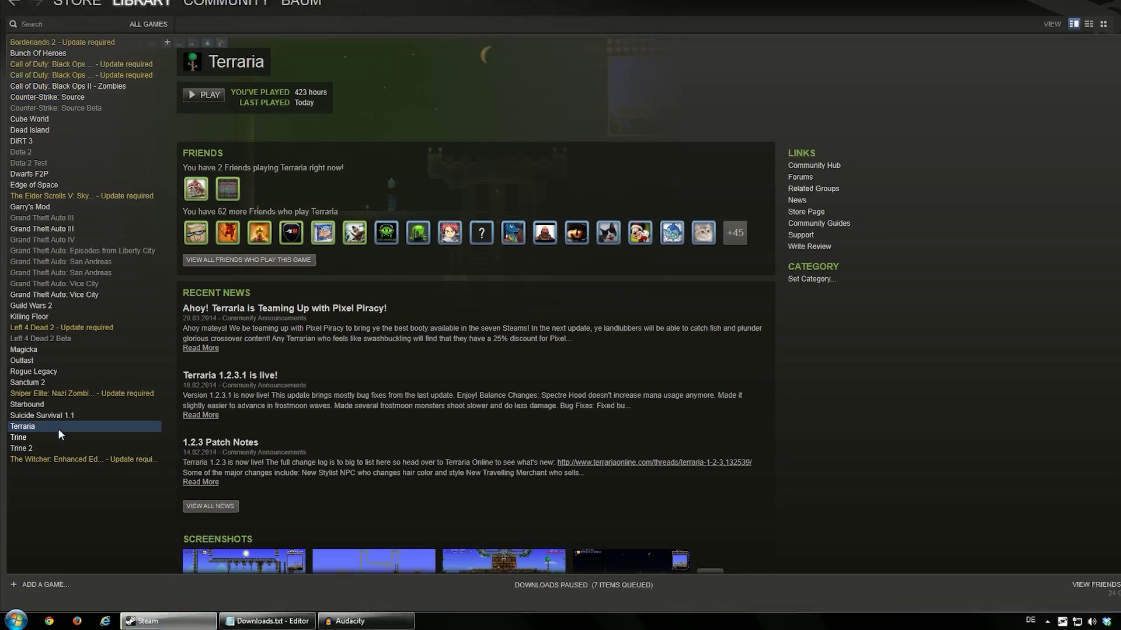
- Delete Terraria's local content from its Steam library entry and confirm the deletion
{"action": "right_click", "coordinate": [56, 427]}
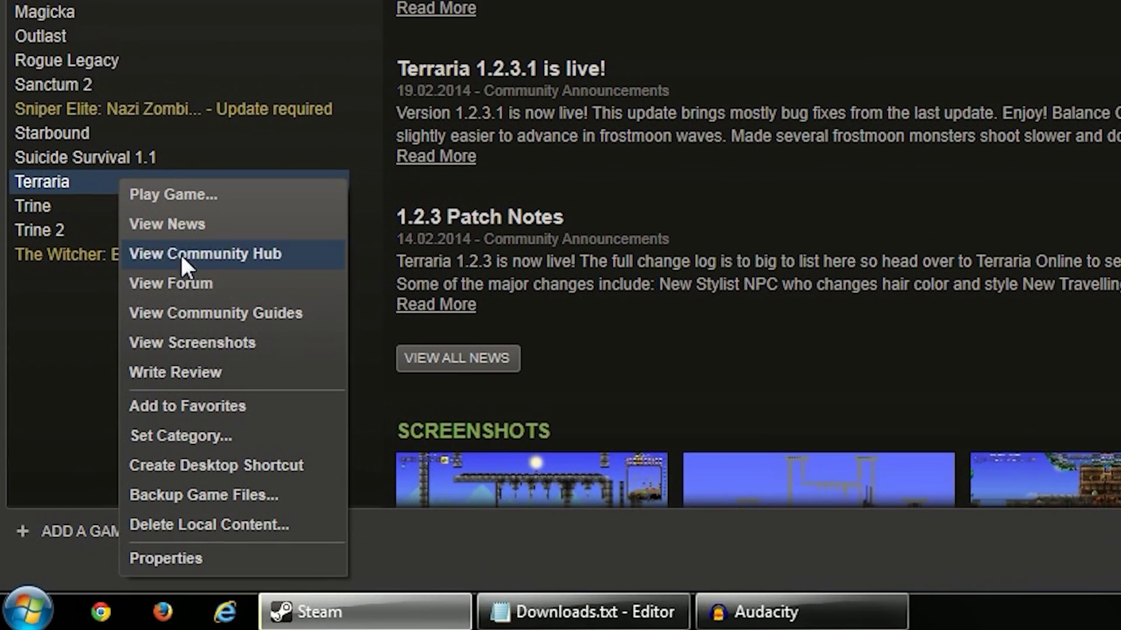
{"action": "left_click", "coordinate": [237, 524]}
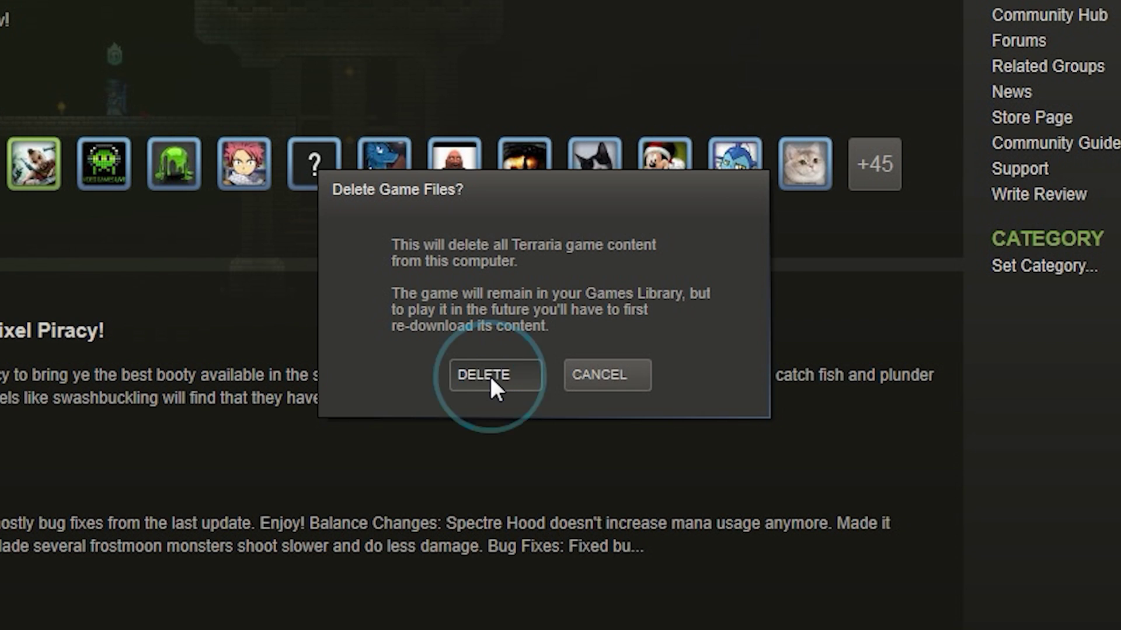
{"action": "left_click", "coordinate": [490, 375]}
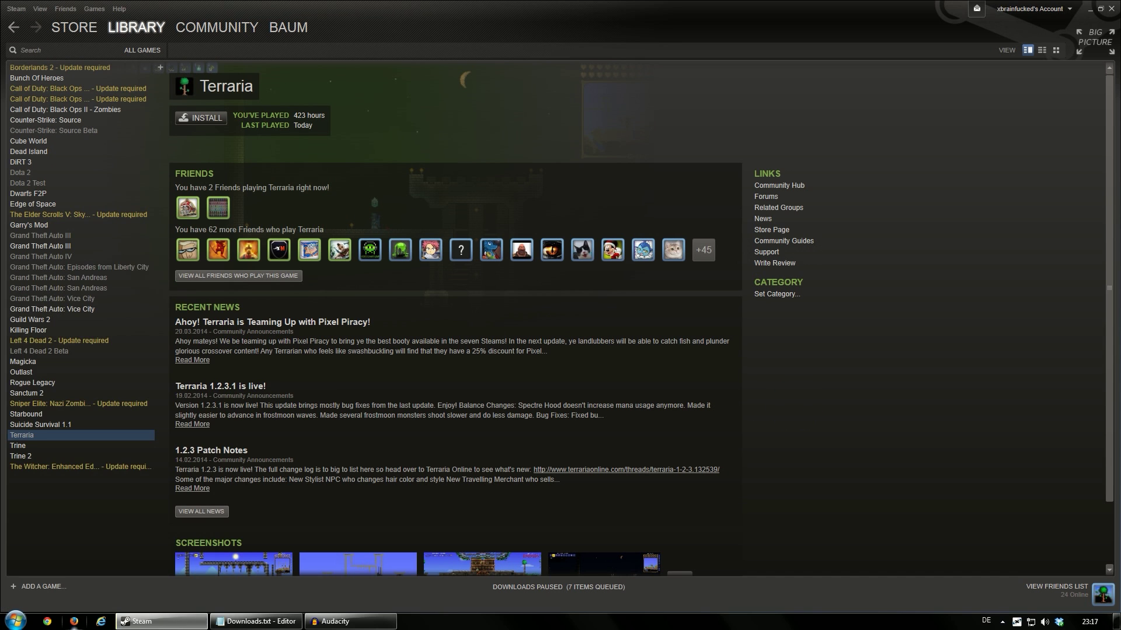
{"action": "left_click", "coordinate": [13, 619]}
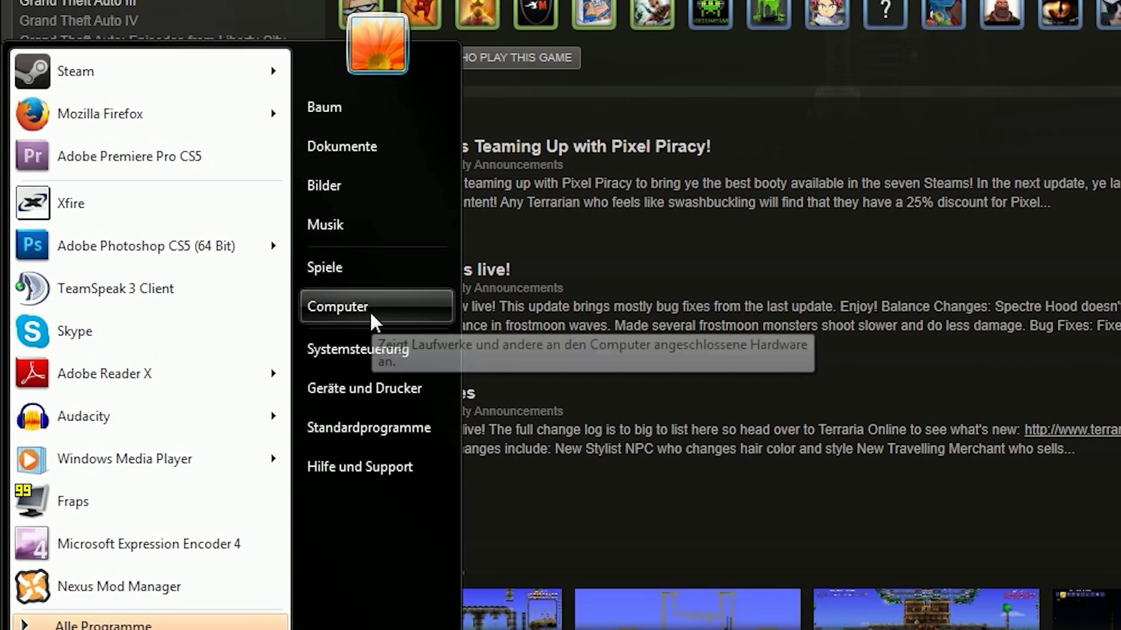
- Navigate Explorer to the D:\steam\SteamApps\common\Terraria folder
{"action": "left_click", "coordinate": [359, 323]}
{"action": "left_click", "coordinate": [577, 79]}
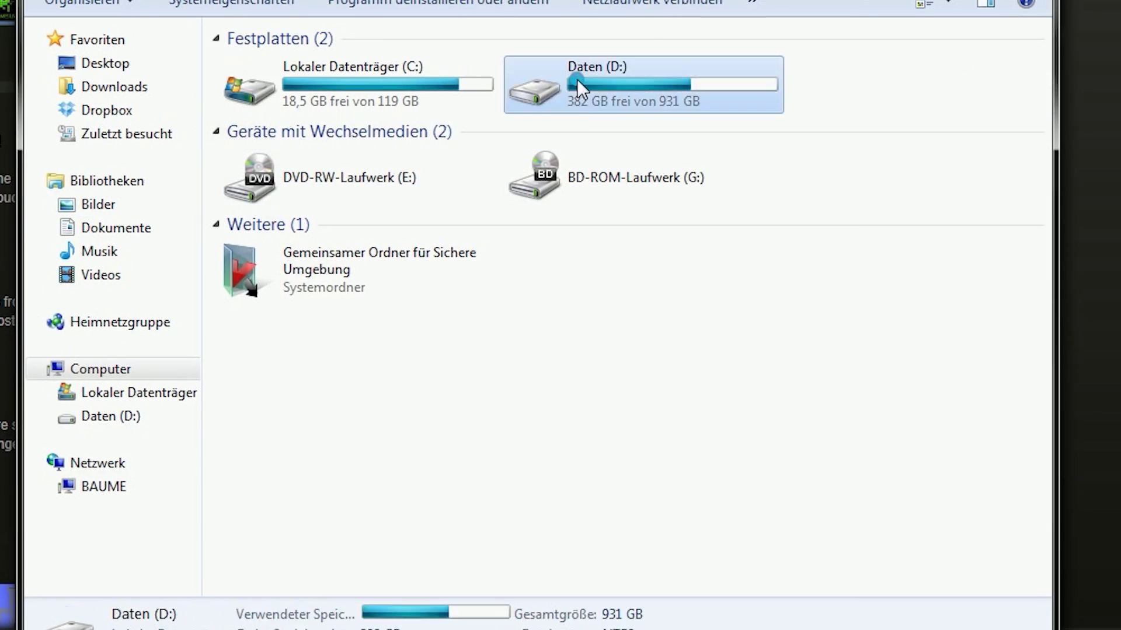
{"action": "double_click", "coordinate": [577, 79]}
{"action": "double_click", "coordinate": [342, 303]}
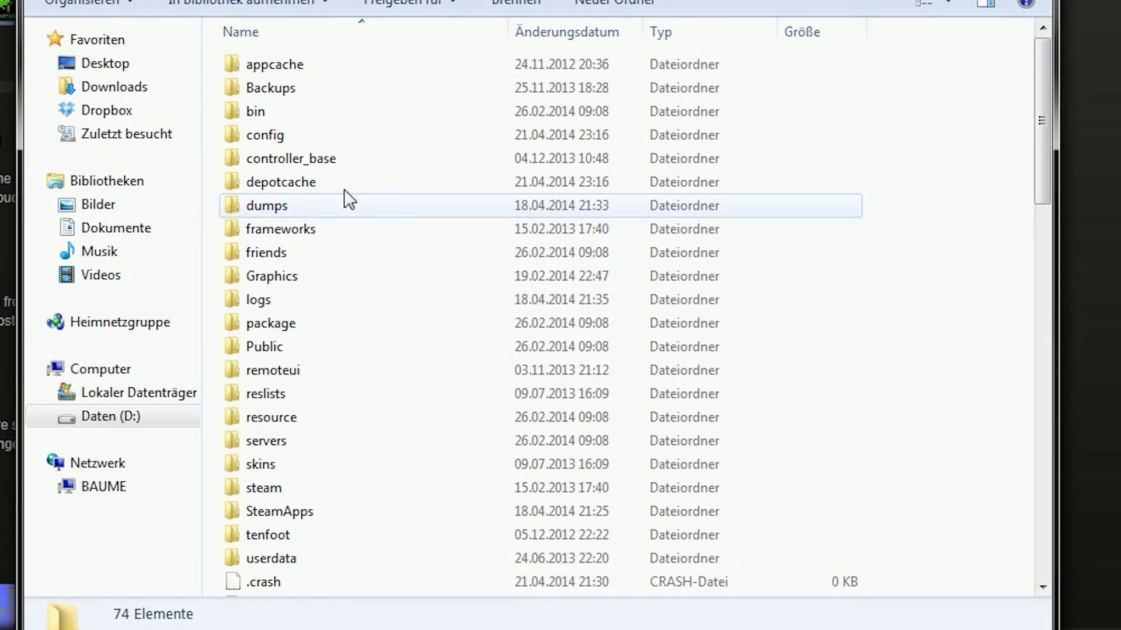
{"action": "double_click", "coordinate": [301, 511]}
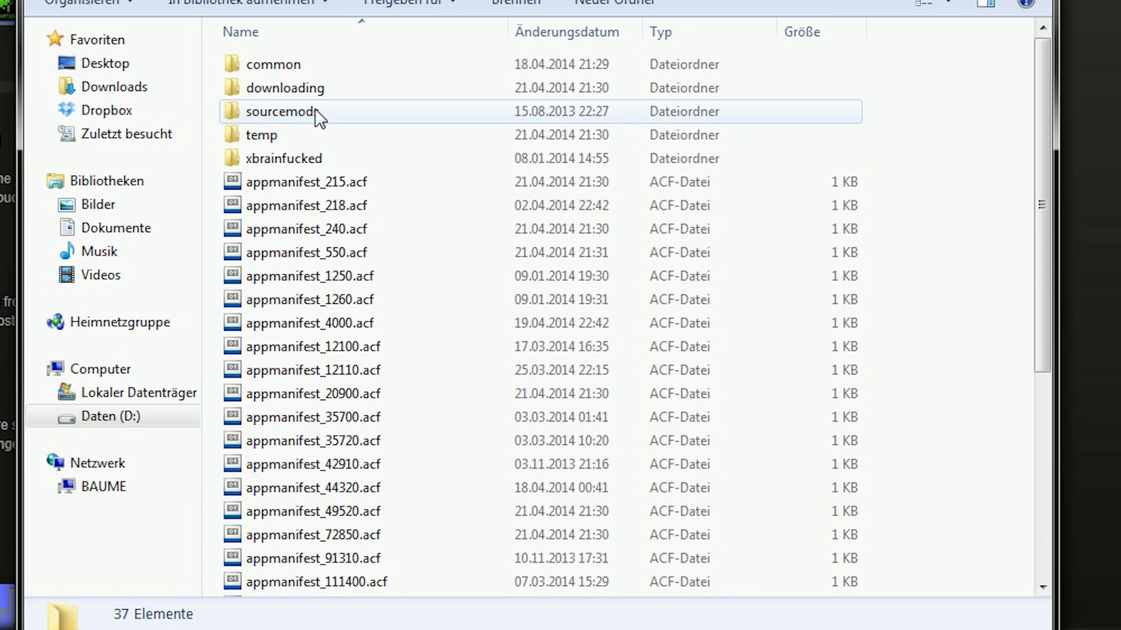
{"action": "double_click", "coordinate": [313, 67]}
{"action": "scroll", "coordinate": [300, 526], "scroll_direction": "down", "scroll_amount": 2}
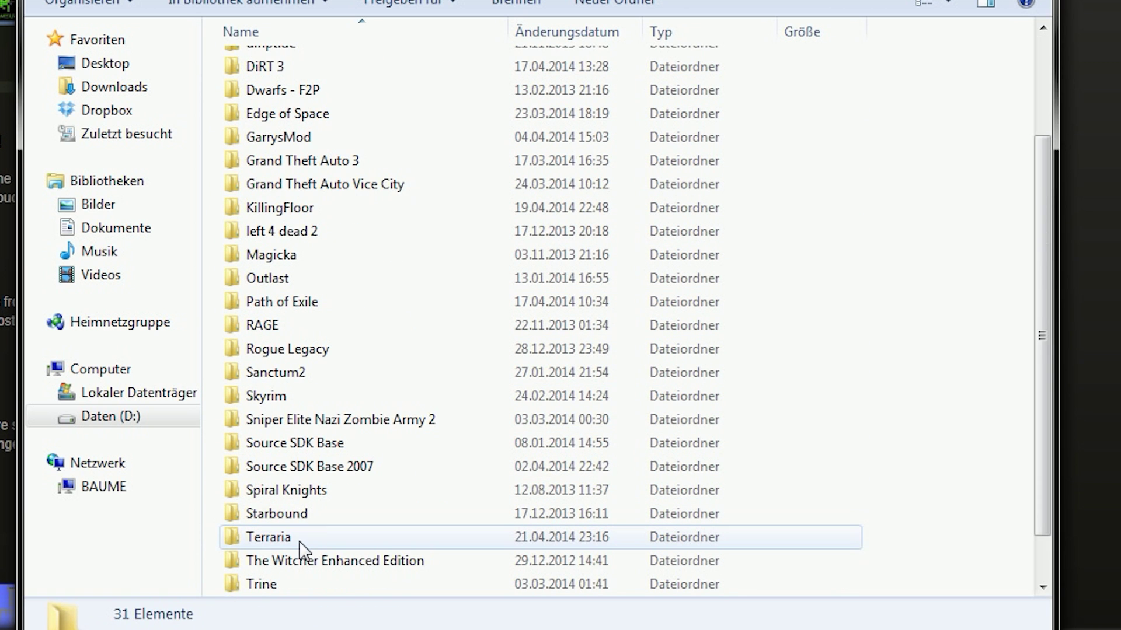
{"action": "double_click", "coordinate": [295, 539]}
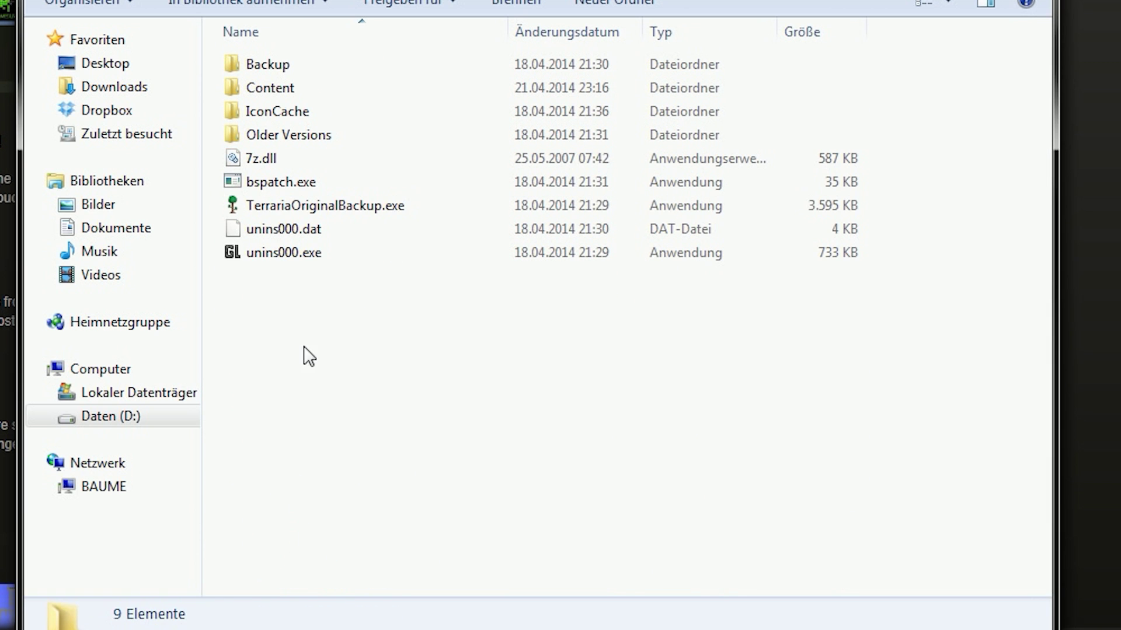
- Uninstall the Terraria Game Launcher by running unins000.exe and confirming
{"action": "double_click", "coordinate": [284, 255]}
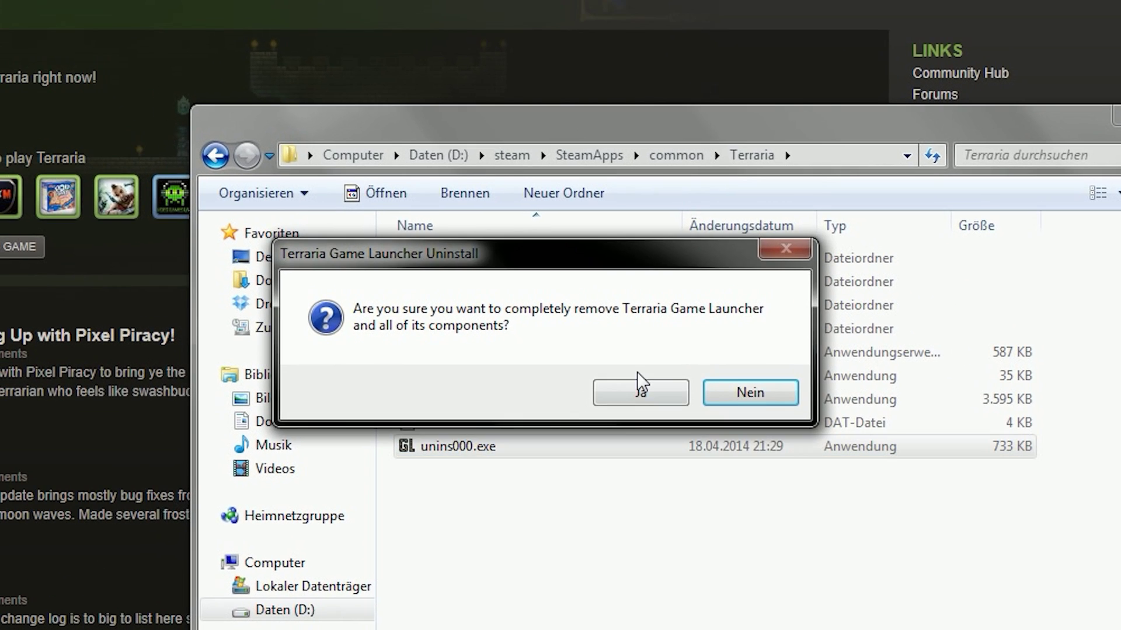
{"action": "left_click", "coordinate": [630, 391]}
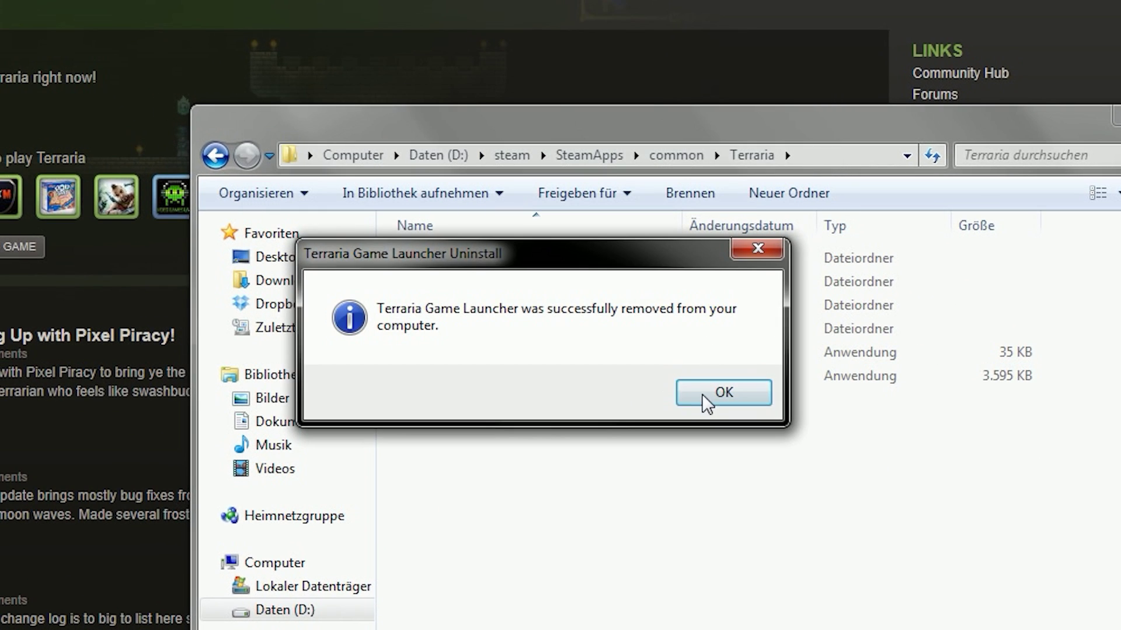
{"action": "left_click", "coordinate": [705, 393]}
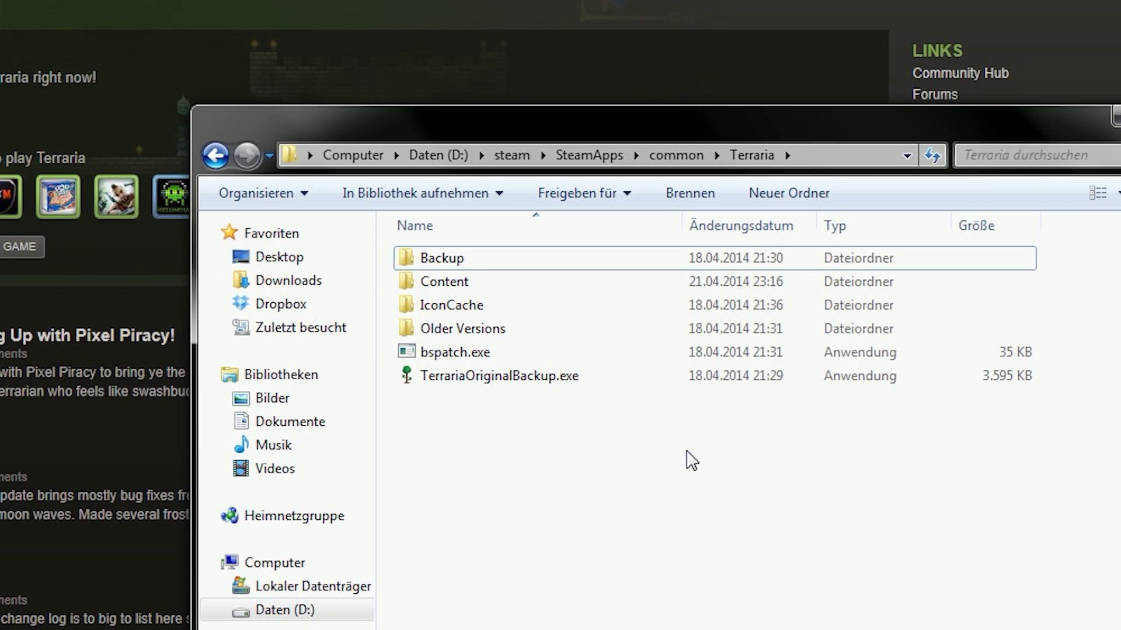
- Permanently delete all remaining files, then the Terraria folder itself
{"action": "key", "text": "ctrl+a"}
{"action": "key", "text": "shift+Delete"}
{"action": "key", "text": "Return"}
{"action": "key", "text": "alt+Left"}
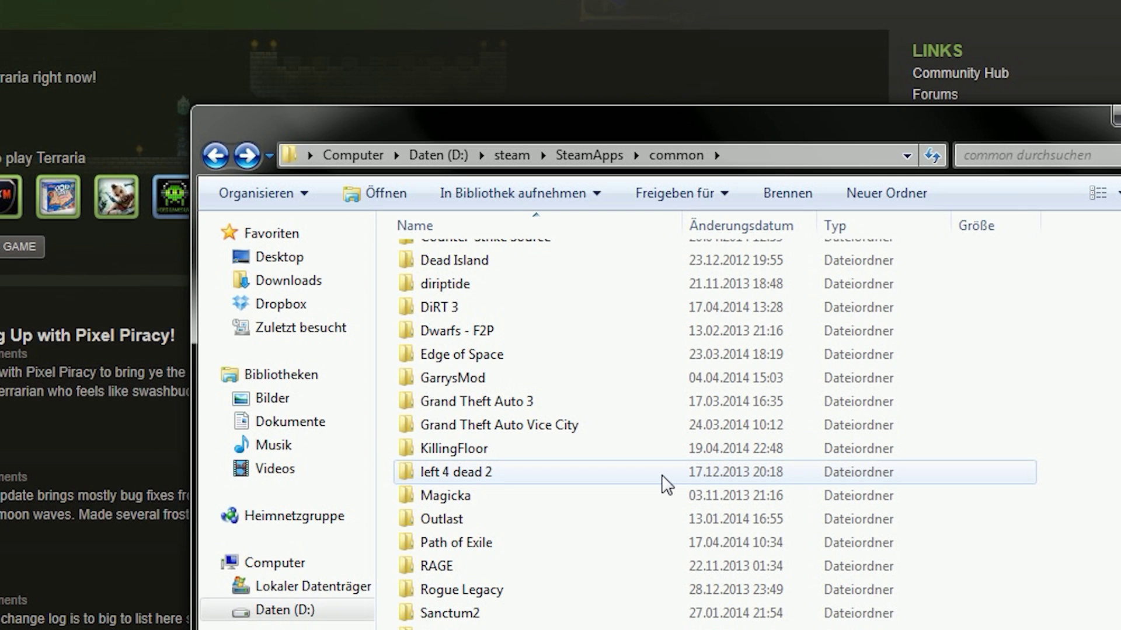
{"action": "key", "text": "shift+Delete"}
{"action": "key", "text": "Return"}
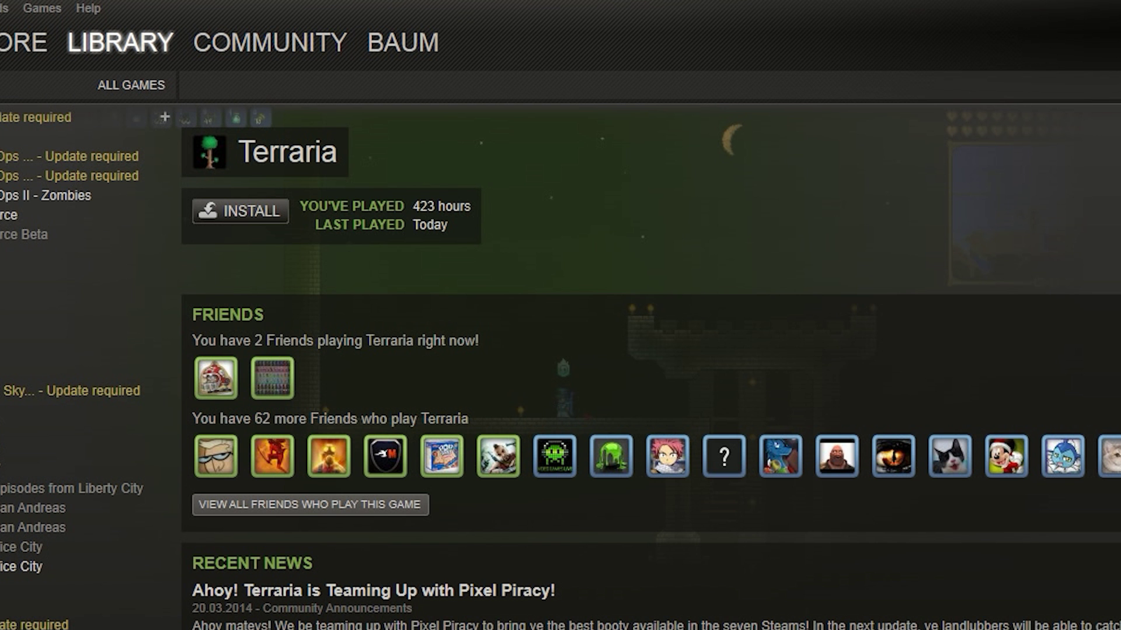
- Reinstall Terraria to the D:\steam library through the install wizard and launch it
{"action": "left_click", "coordinate": [252, 216]}
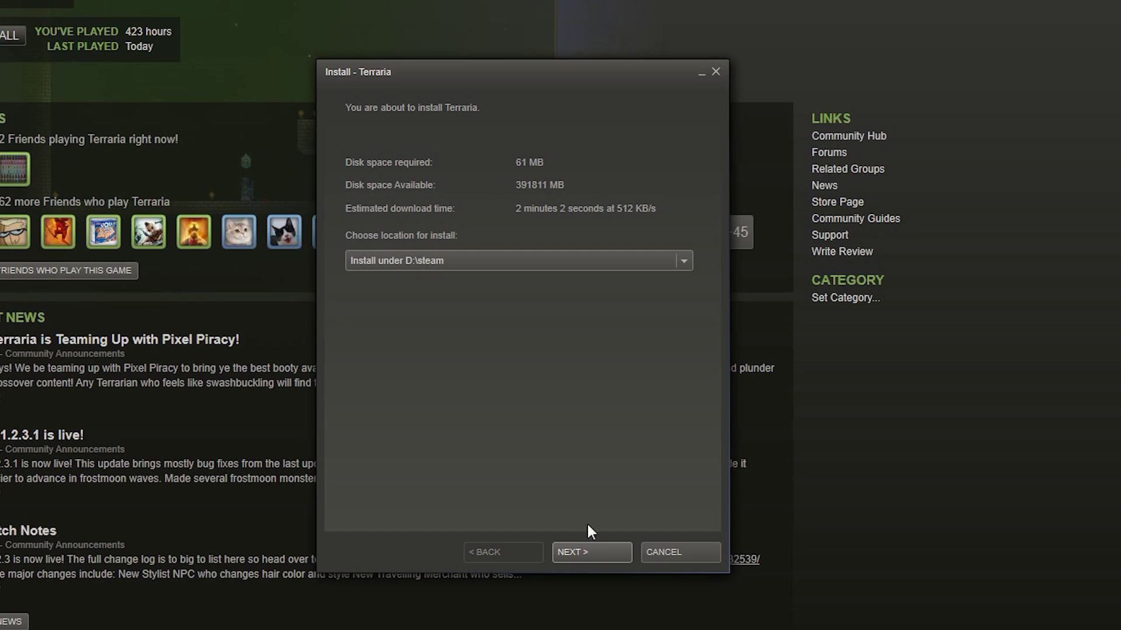
{"action": "left_click", "coordinate": [594, 558]}
{"action": "left_click", "coordinate": [594, 557]}
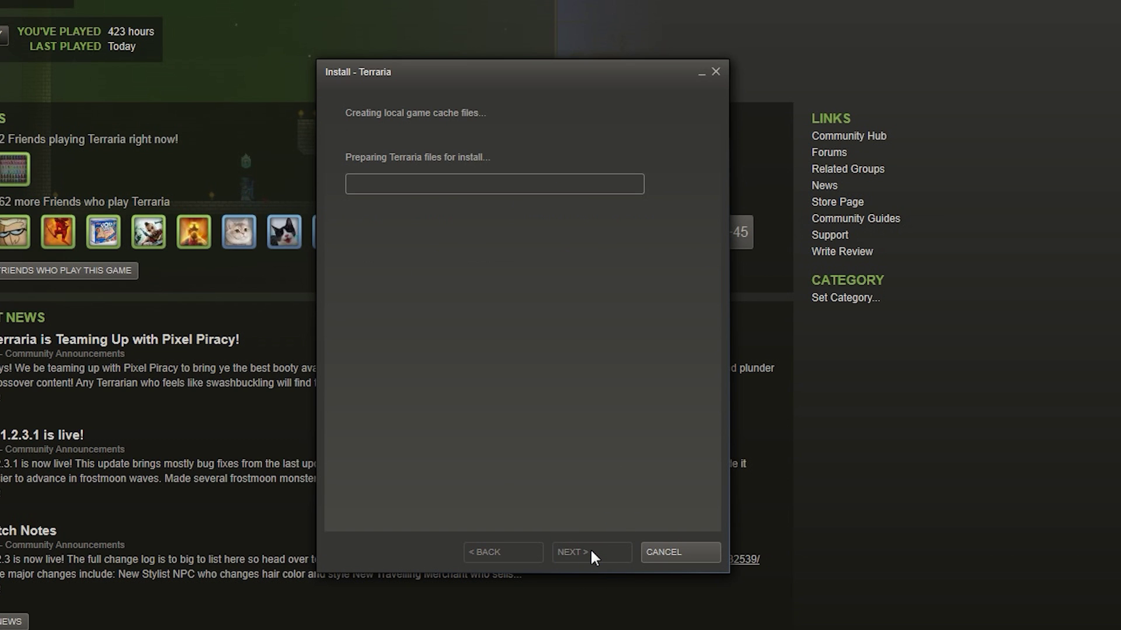
{"action": "left_click", "coordinate": [594, 558]}
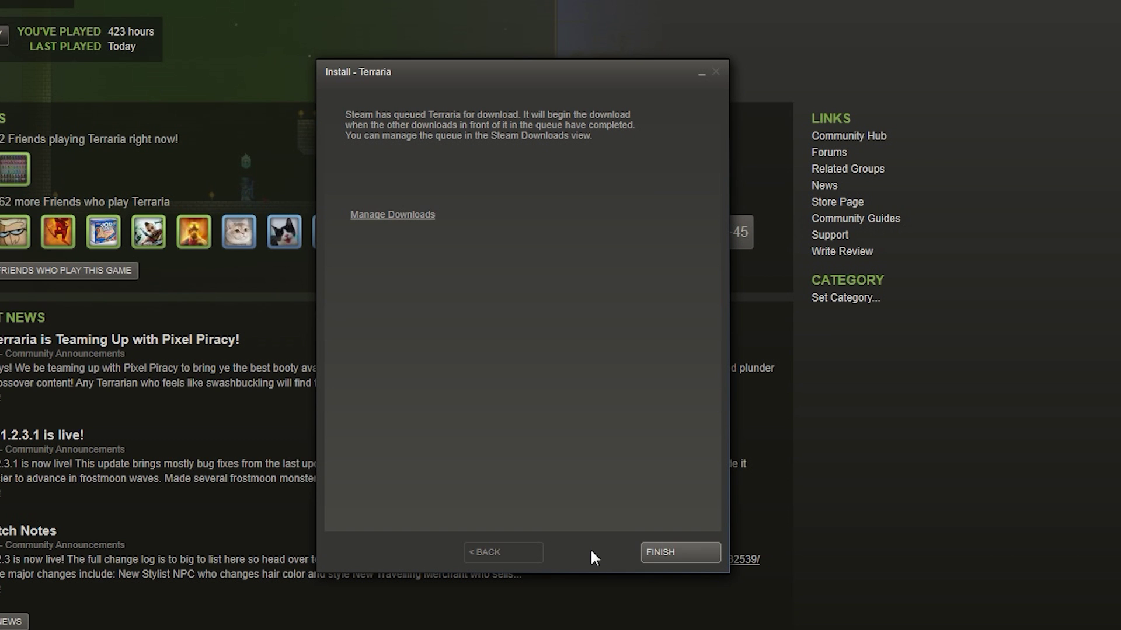
{"action": "left_click", "coordinate": [663, 553]}
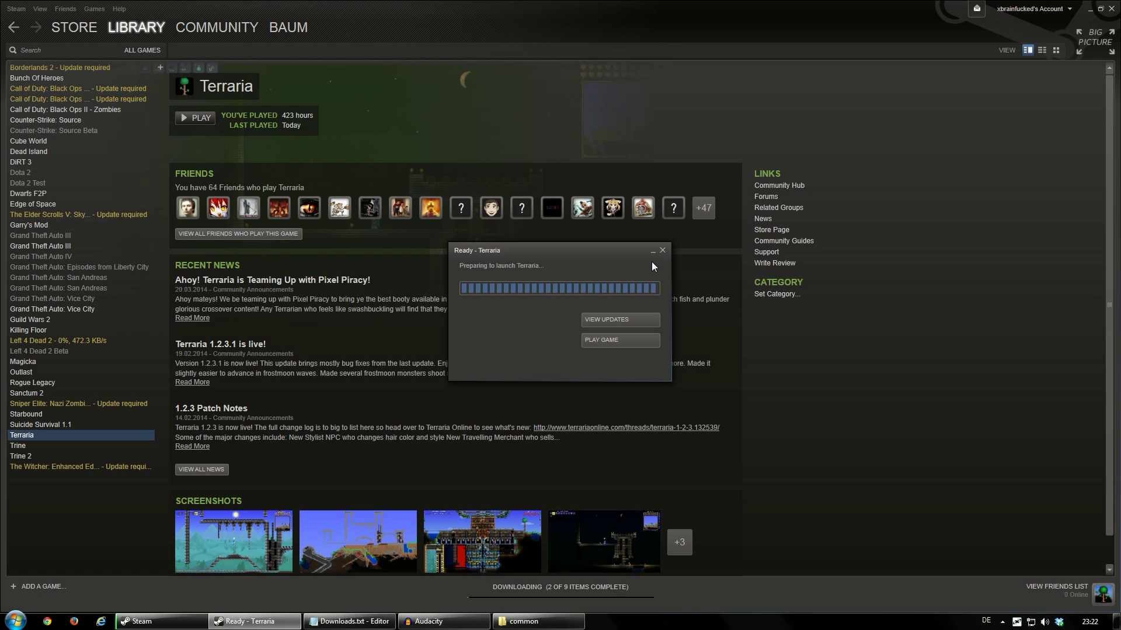
{"action": "left_click", "coordinate": [631, 342]}
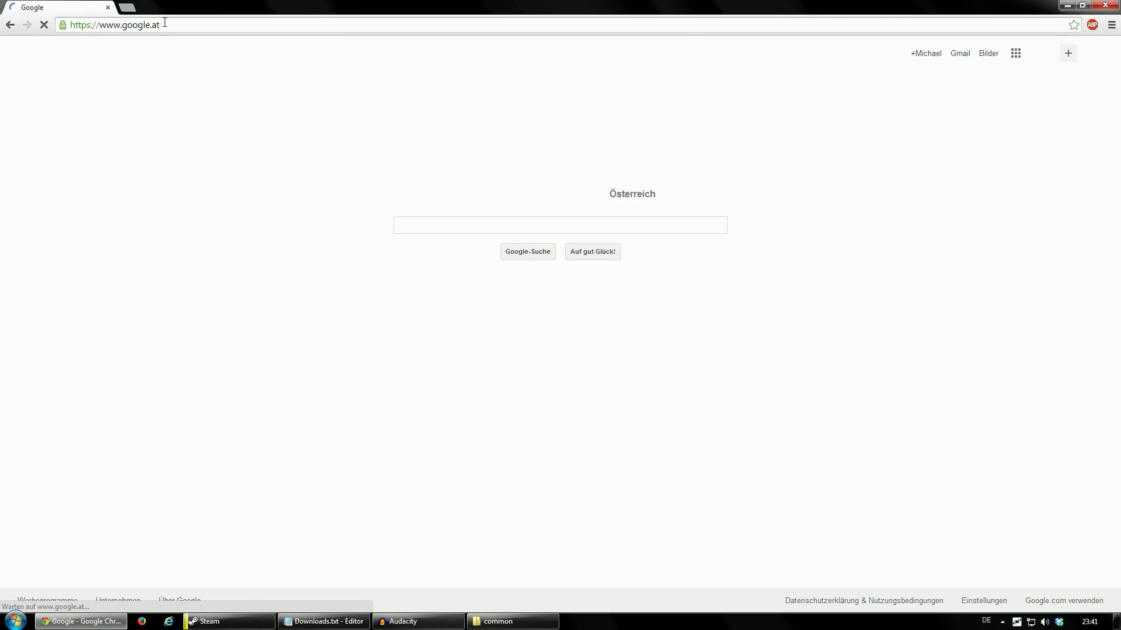
- Download Game Launcher 3.2.1.2 for Terraria 1.2.3.1, skipping the adf.ly ad page, and run it
{"action": "left_click", "coordinate": [165, 24]}
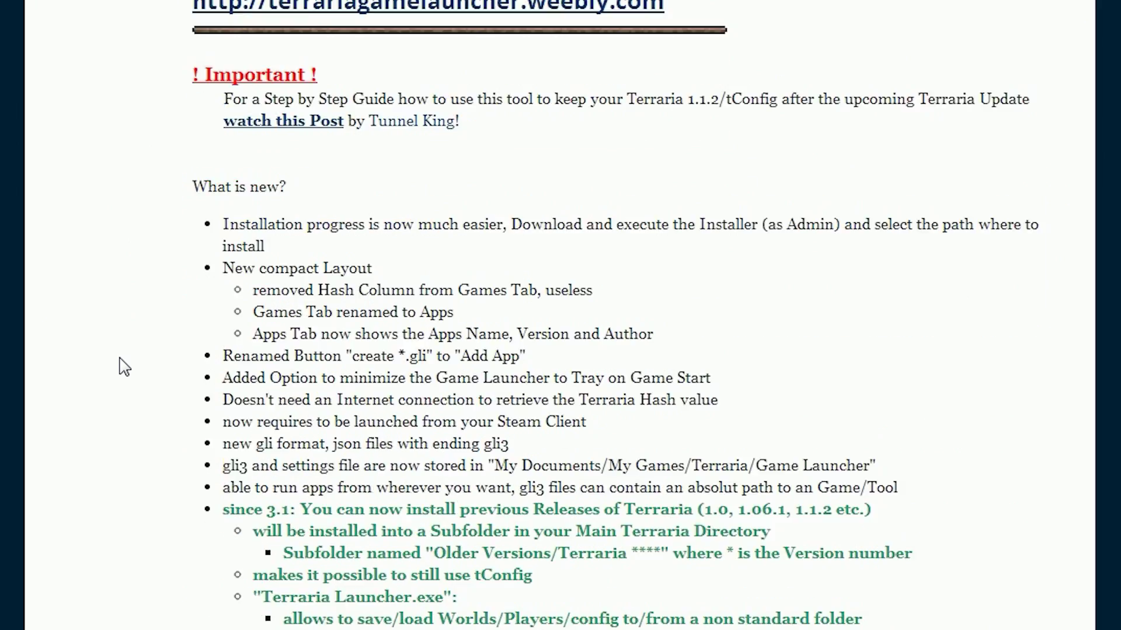
{"action": "scroll", "coordinate": [121, 367], "scroll_direction": "down", "scroll_amount": 2}
{"action": "scroll", "coordinate": [123, 368], "scroll_direction": "down", "scroll_amount": 3}
{"action": "left_click", "coordinate": [299, 419]}
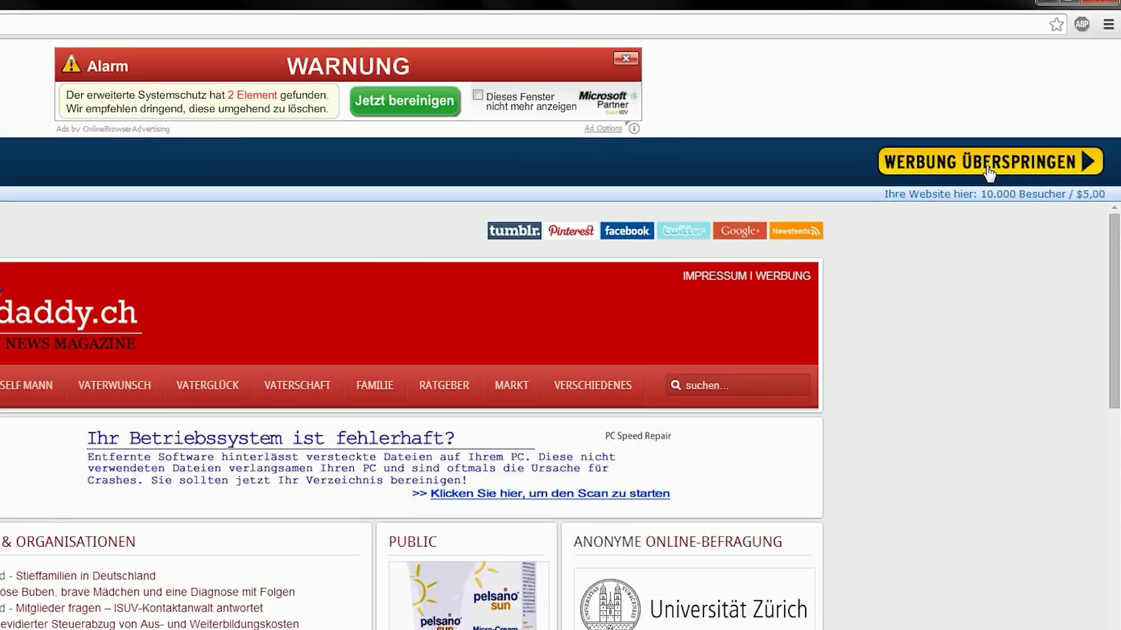
{"action": "left_click", "coordinate": [997, 131]}
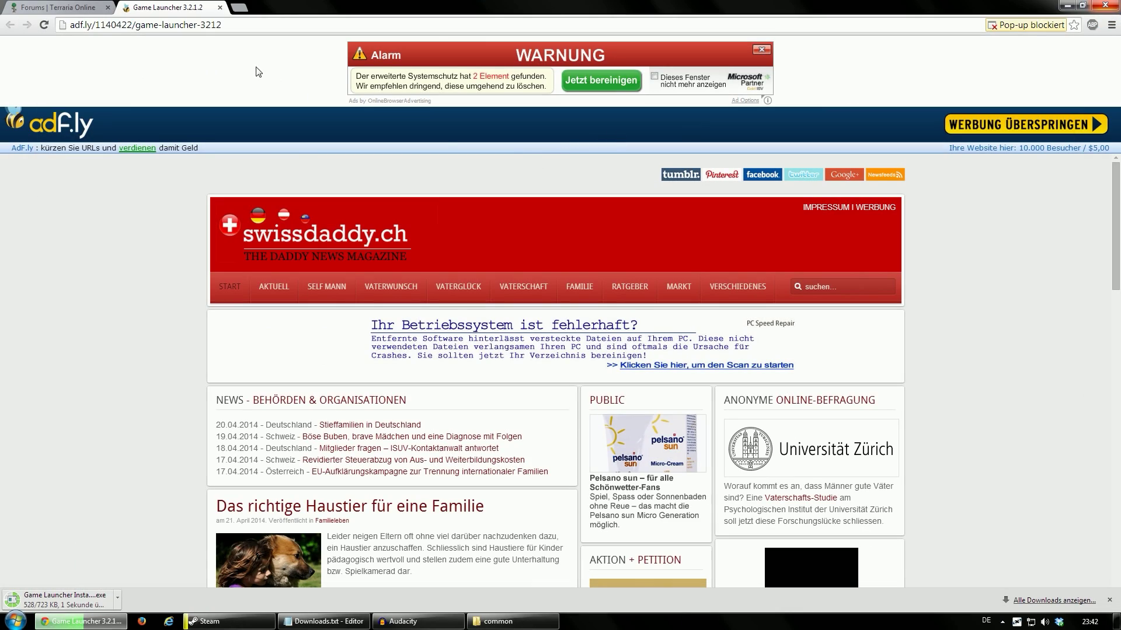
{"action": "key", "text": "ctrl+w"}
{"action": "left_click", "coordinate": [69, 601]}
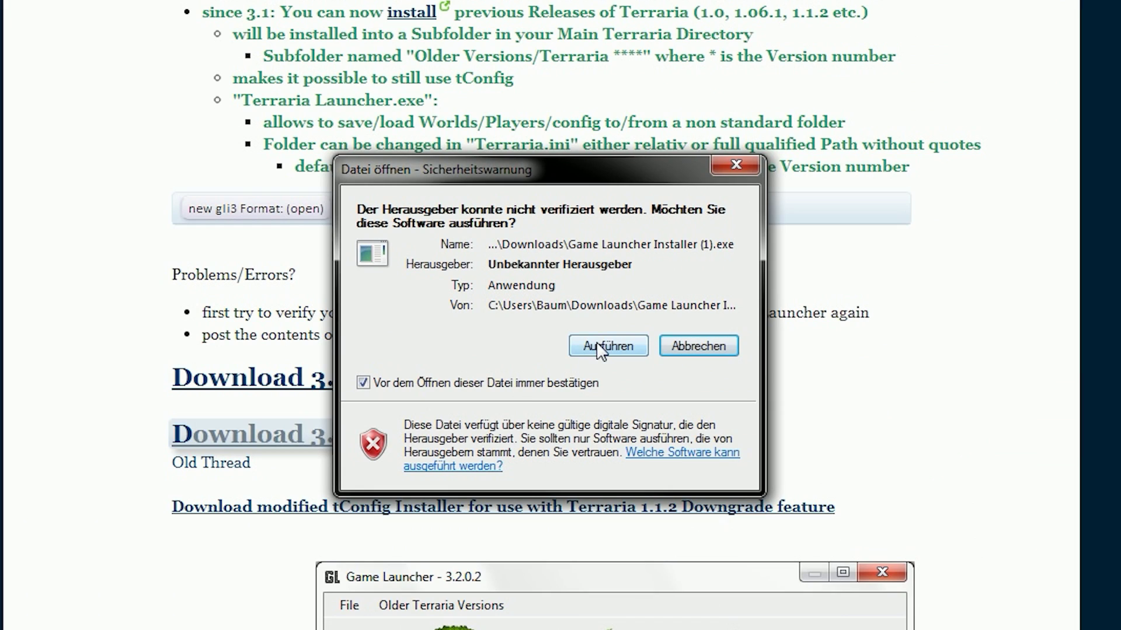
- Install Game Launcher 3.2.1.2 to d:\steam\SteamApps\Common\Terraria with default start menu and no extra shortcuts
{"action": "left_click", "coordinate": [601, 349]}
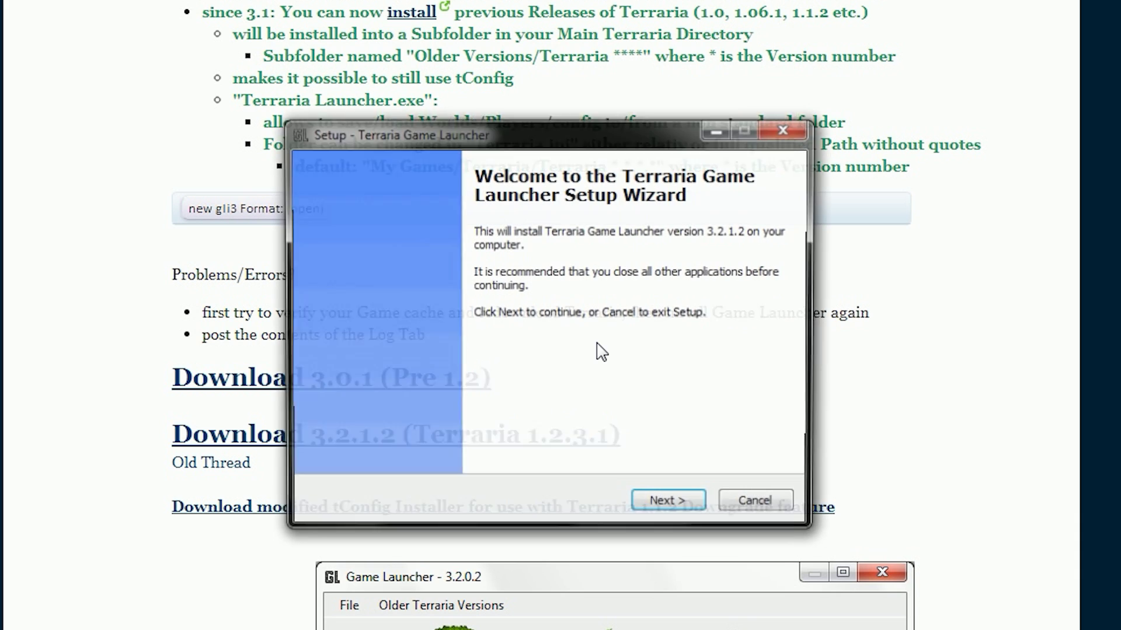
{"action": "left_click", "coordinate": [669, 506]}
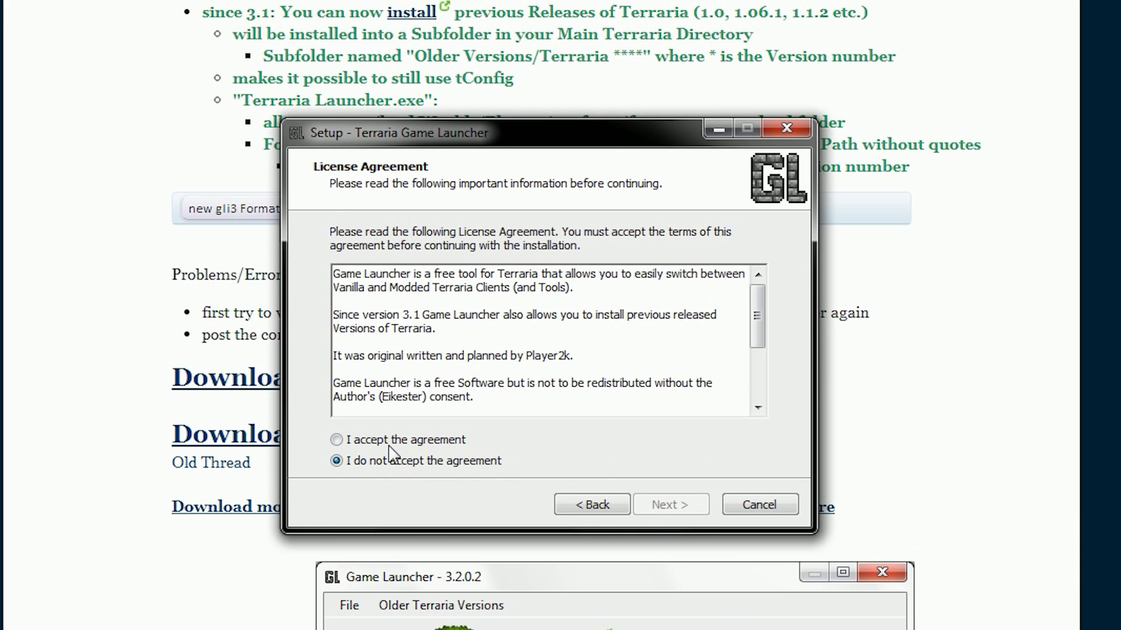
{"action": "left_click", "coordinate": [338, 440]}
{"action": "left_click", "coordinate": [659, 505]}
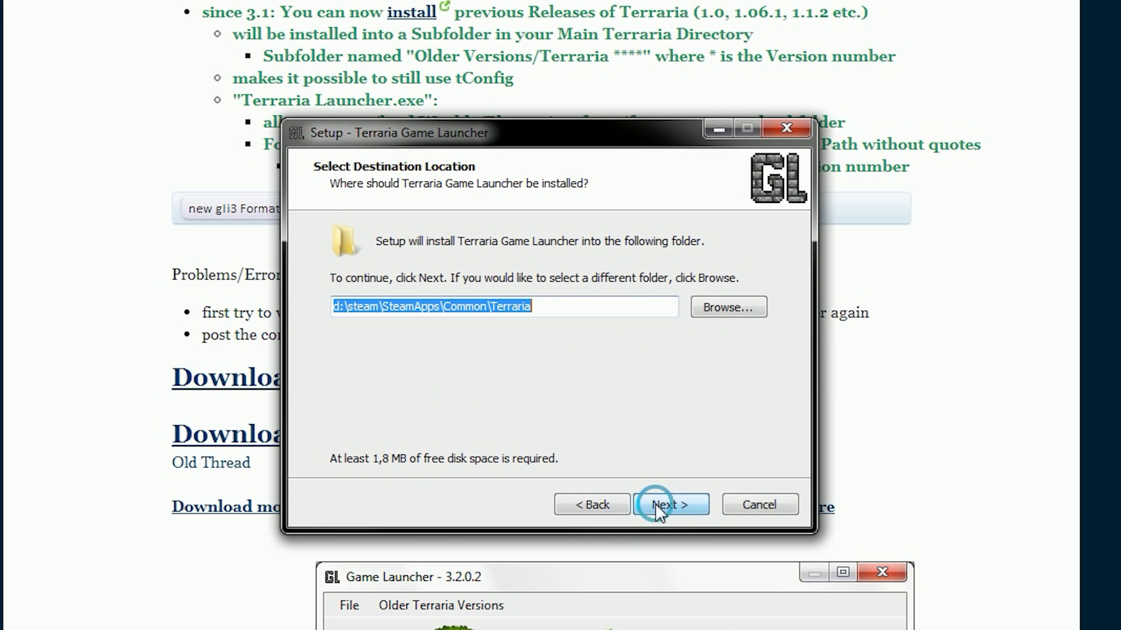
{"action": "left_click", "coordinate": [466, 308]}
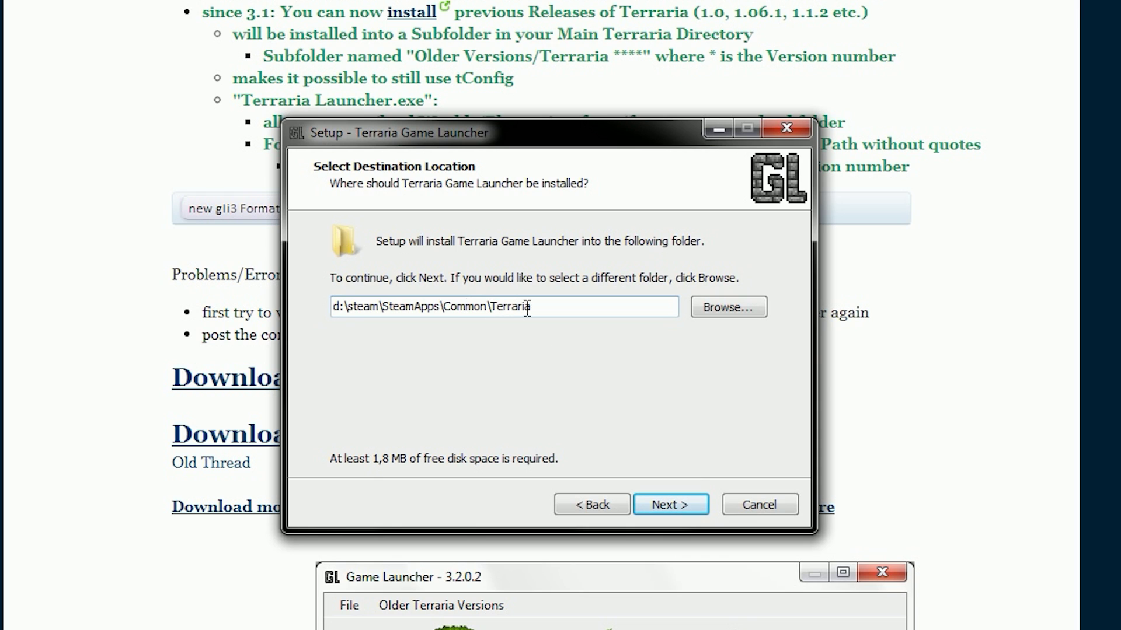
{"action": "left_click", "coordinate": [669, 506]}
{"action": "left_click", "coordinate": [662, 510]}
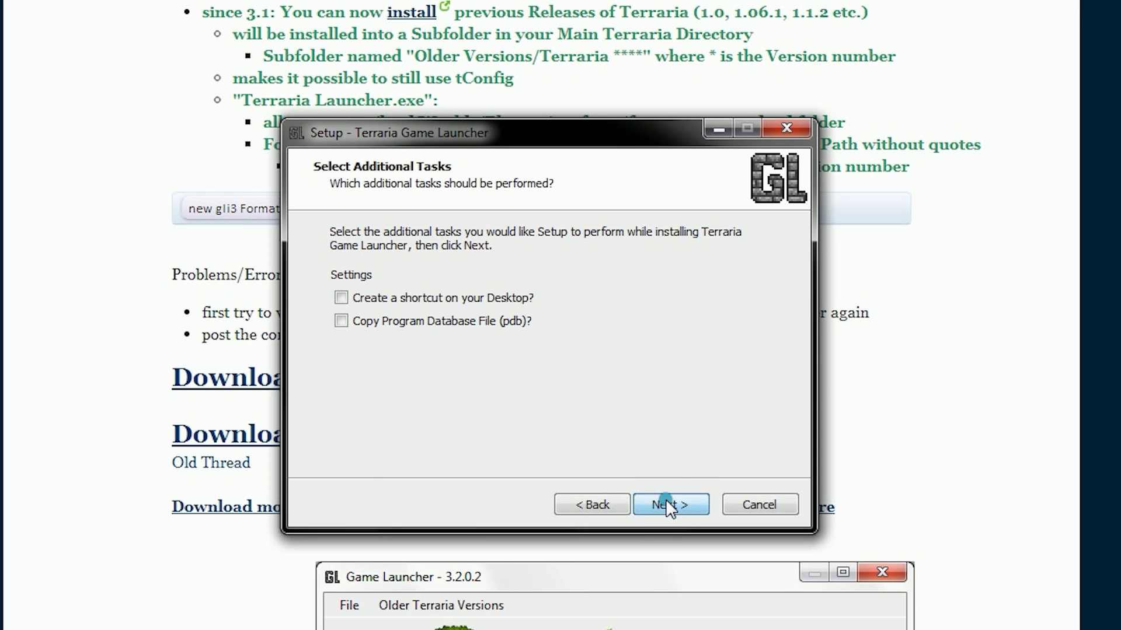
{"action": "left_click", "coordinate": [666, 504]}
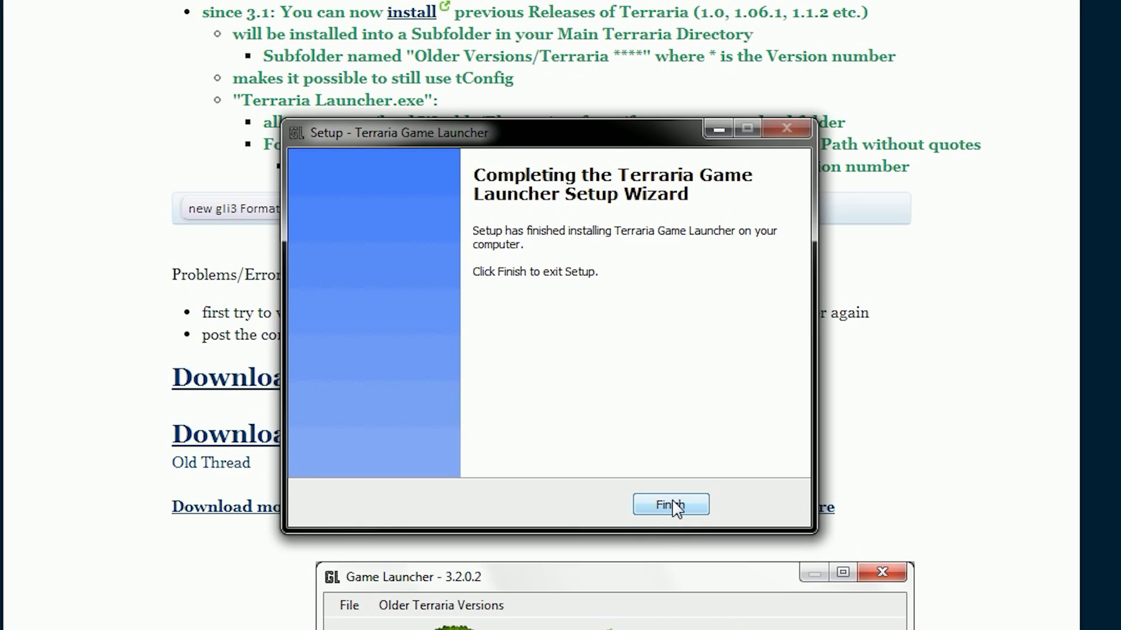
{"action": "left_click", "coordinate": [676, 508]}
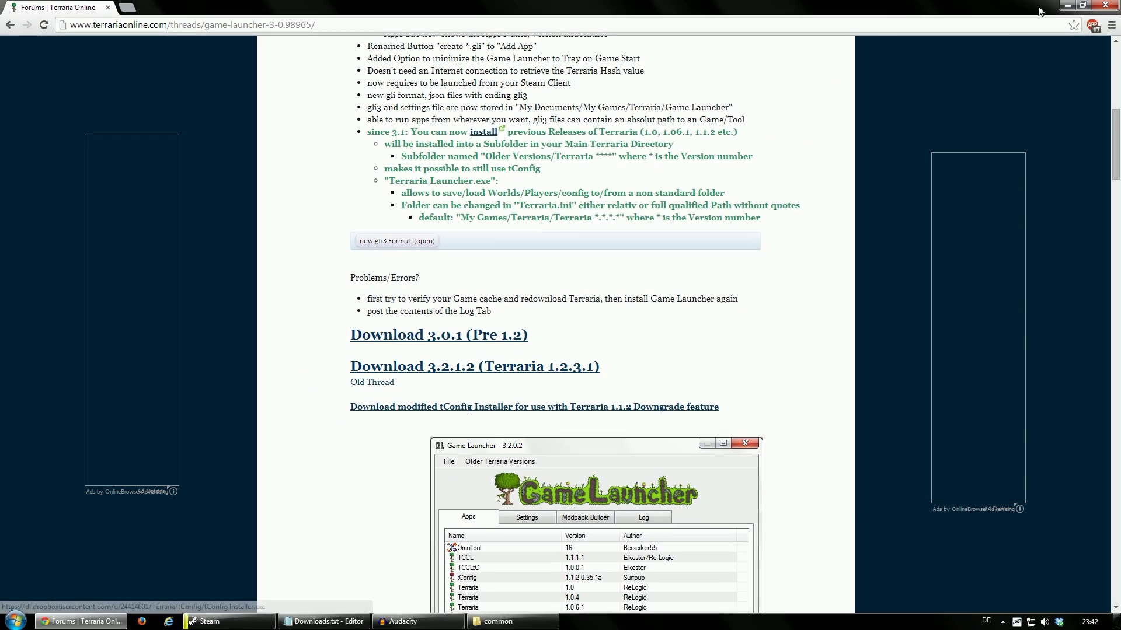
- Close Chrome, apply the Version 1.1.2 downgrade patch in Game Launcher, and launch Terraria 1.1.2
{"action": "left_click", "coordinate": [1114, 6]}
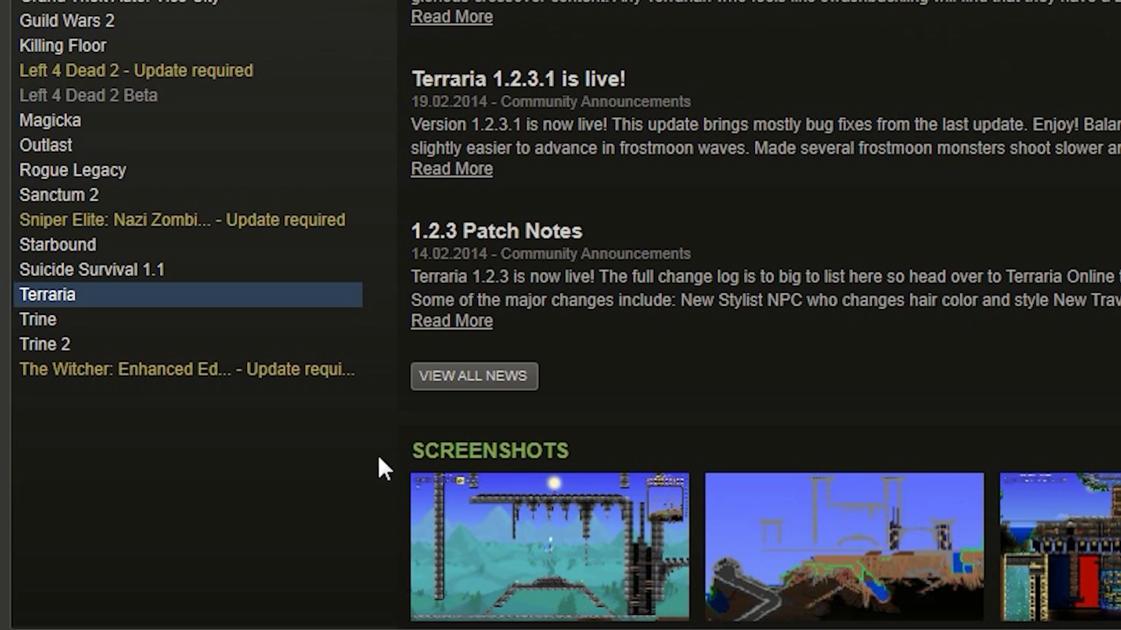
{"action": "double_click", "coordinate": [283, 294]}
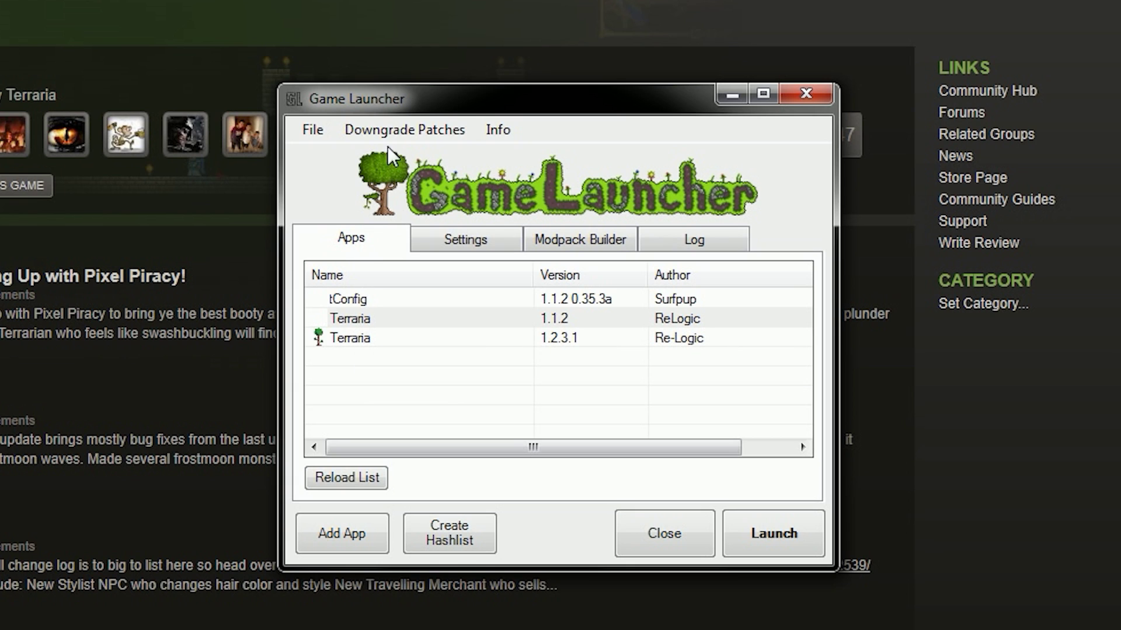
{"action": "left_click", "coordinate": [391, 133]}
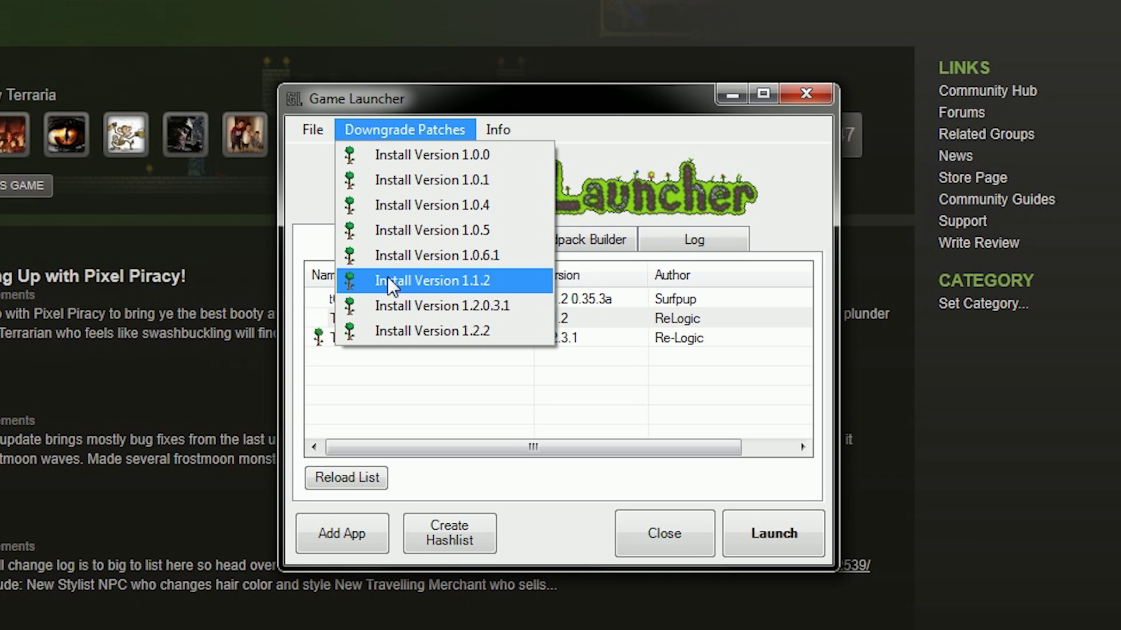
{"action": "left_click", "coordinate": [501, 281]}
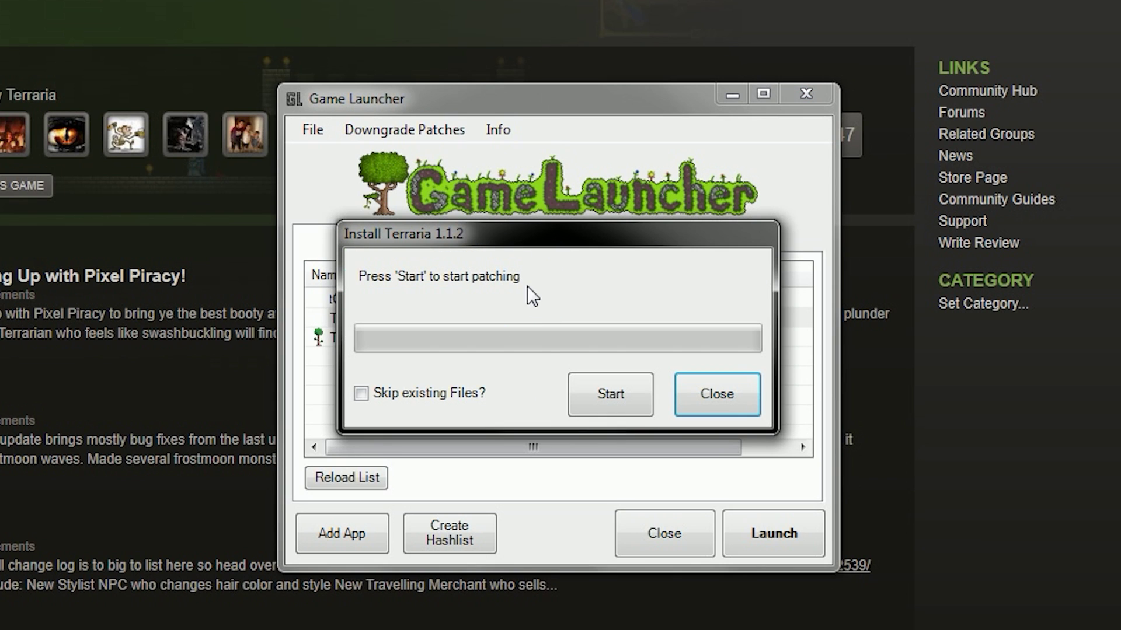
{"action": "left_click", "coordinate": [601, 390]}
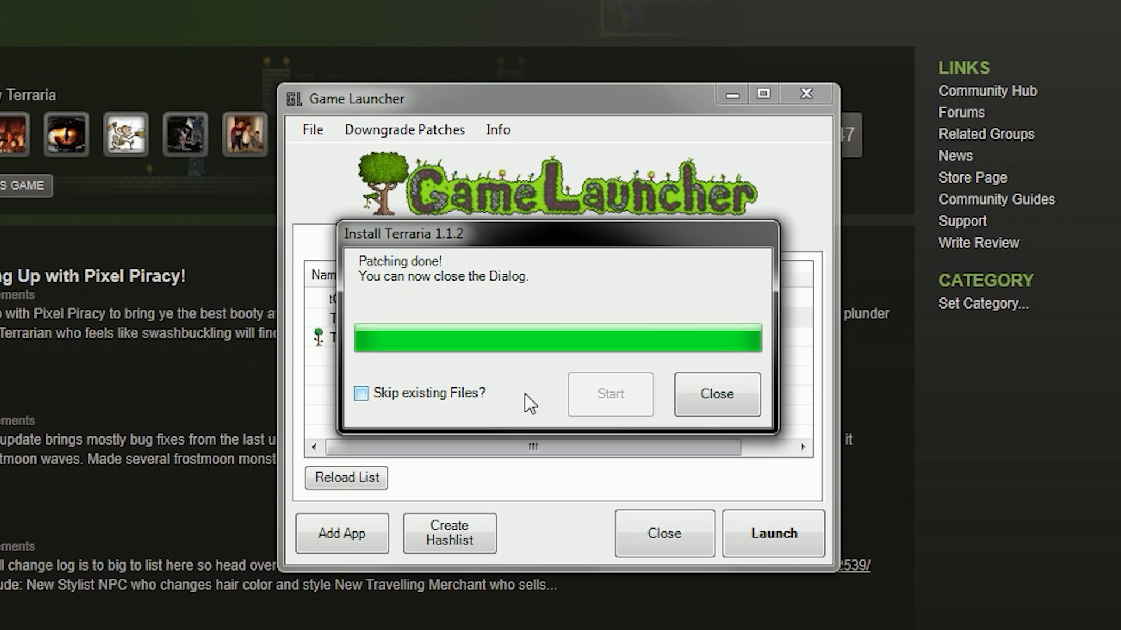
{"action": "left_click", "coordinate": [741, 391]}
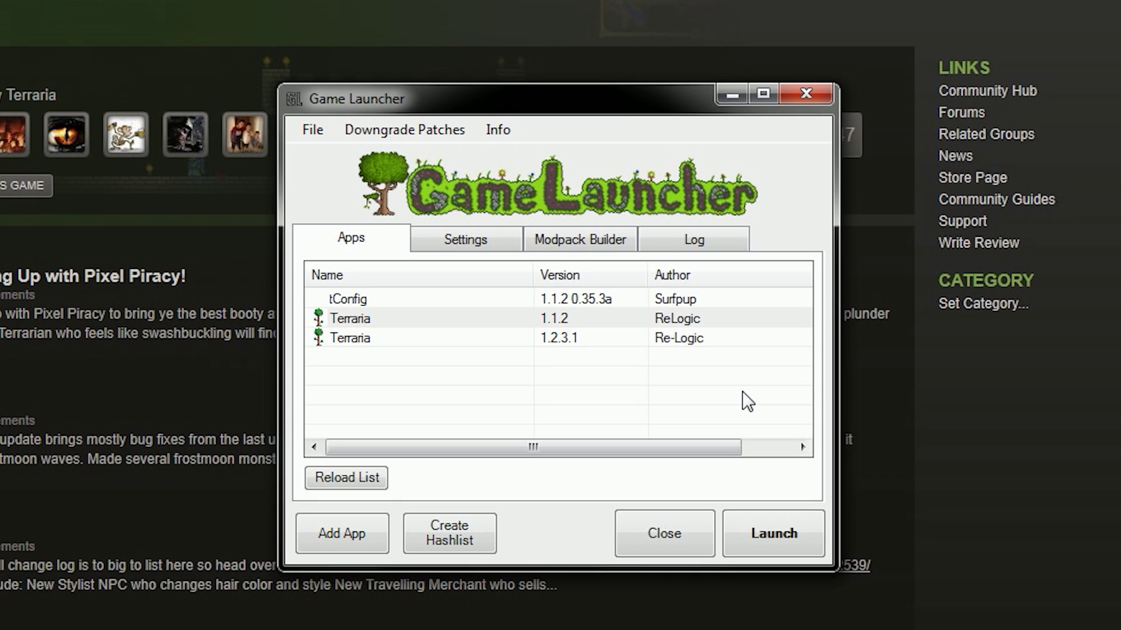
{"action": "left_click", "coordinate": [372, 319]}
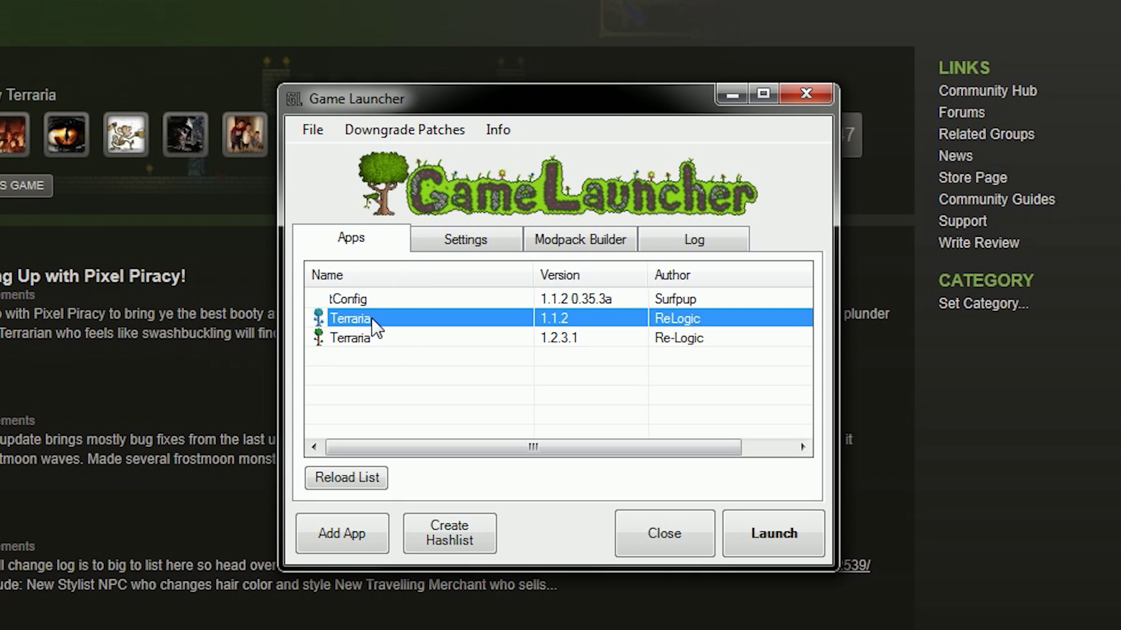
{"action": "left_click", "coordinate": [779, 544]}
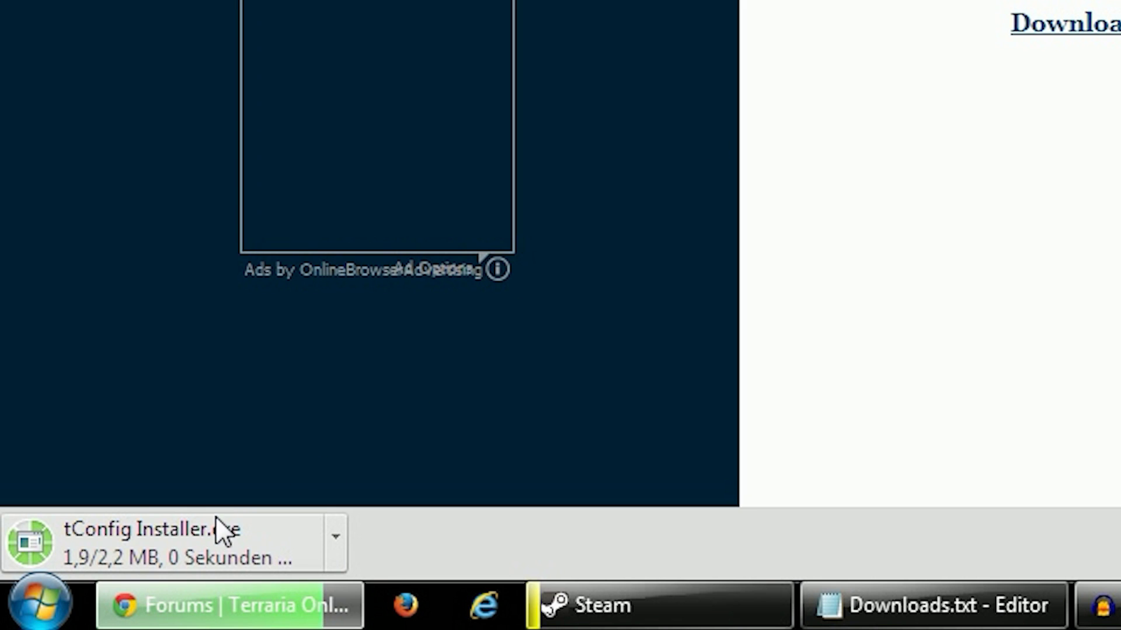
- Run tConfig Installer.exe and install to Older Versions\Terraria 112 without desktop icons
{"action": "left_click", "coordinate": [206, 547]}
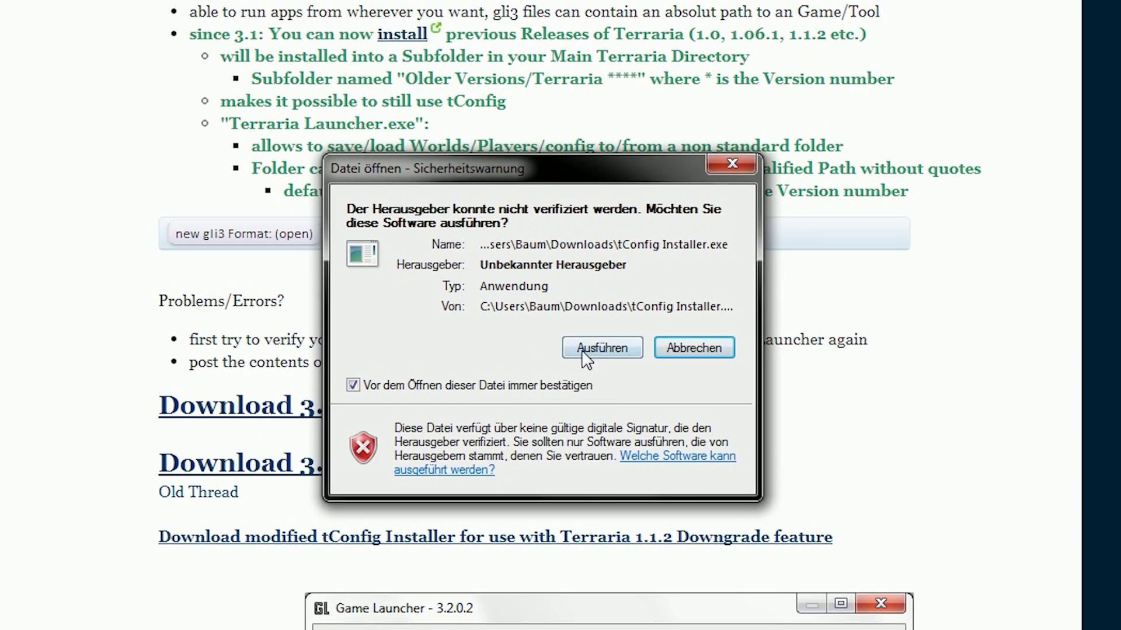
{"action": "left_click", "coordinate": [645, 348]}
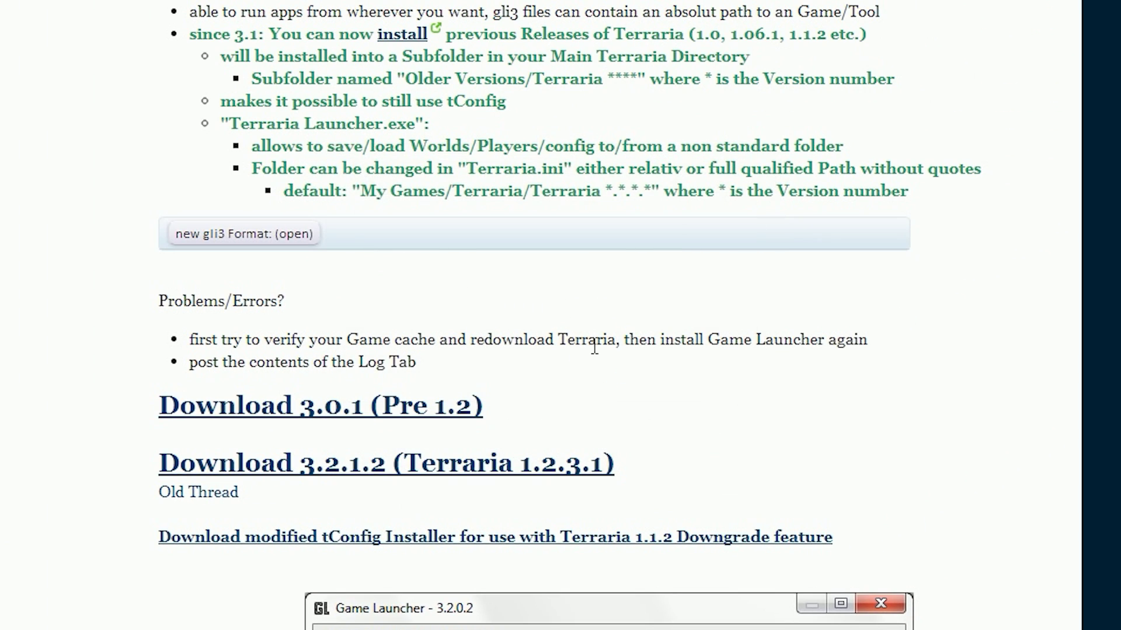
{"action": "left_click", "coordinate": [680, 517]}
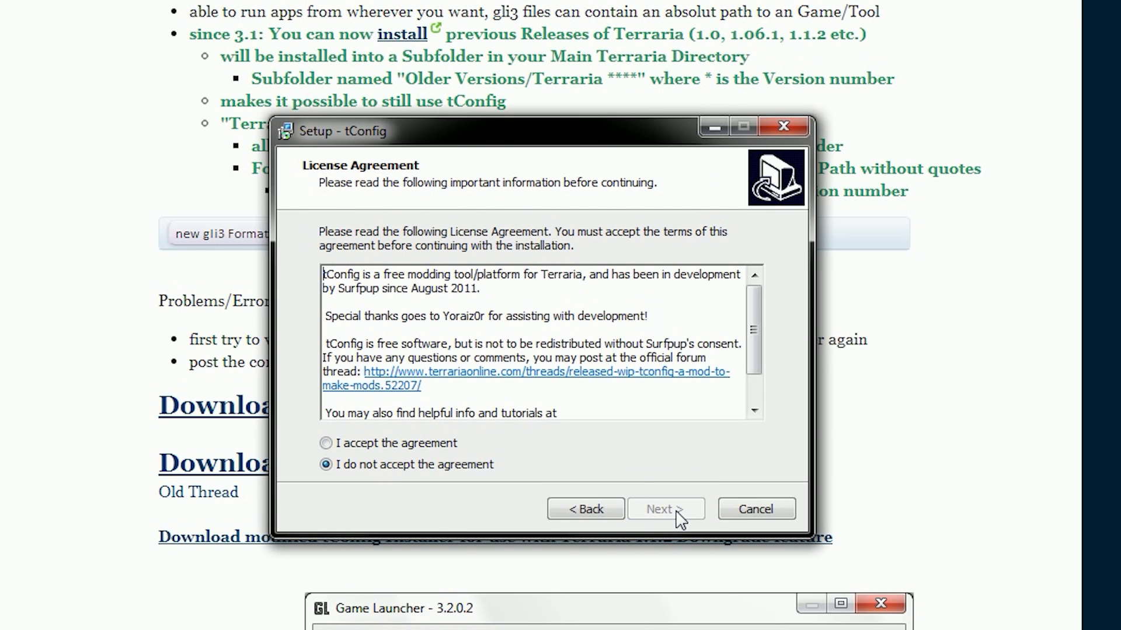
{"action": "left_click", "coordinate": [659, 511]}
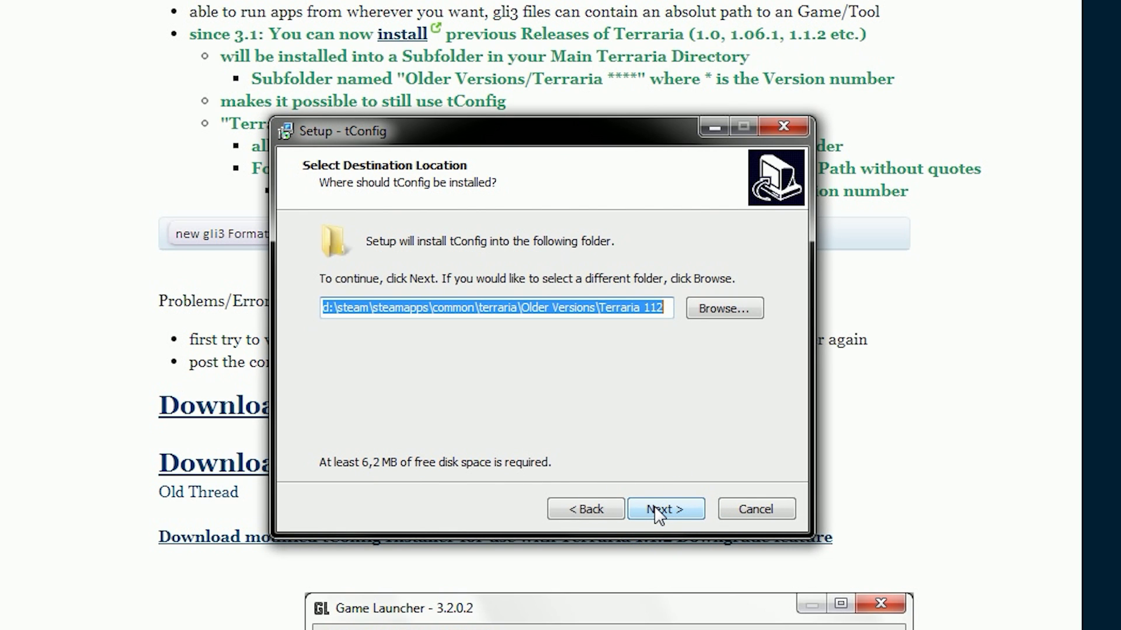
{"action": "left_click", "coordinate": [604, 312]}
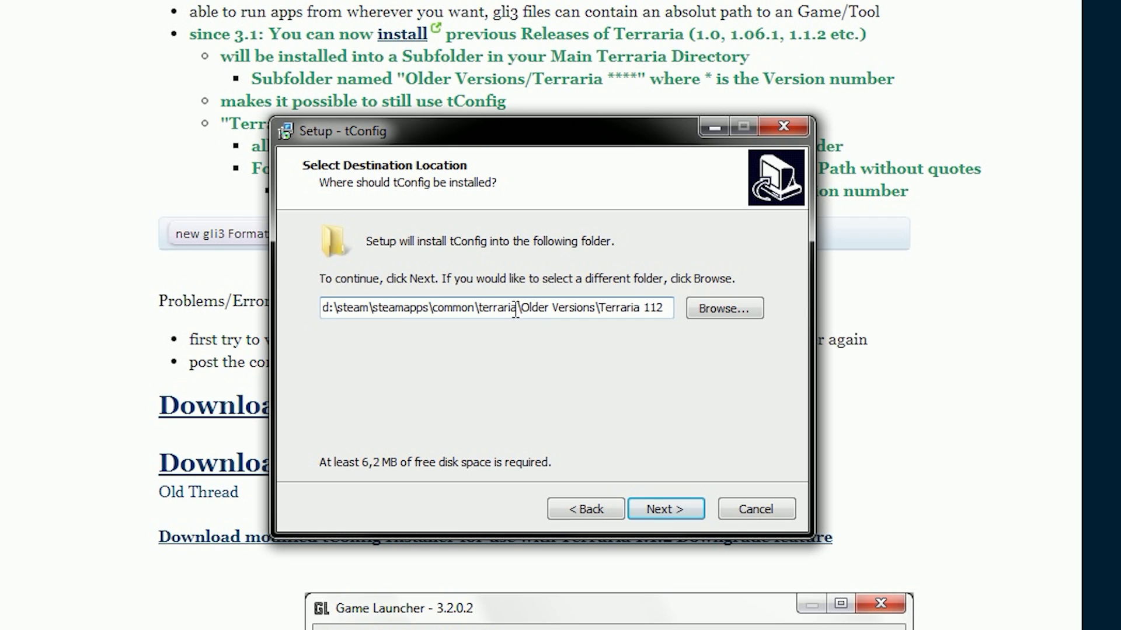
{"action": "left_click_drag", "start_coordinate": [482, 312], "coordinate": [578, 313]}
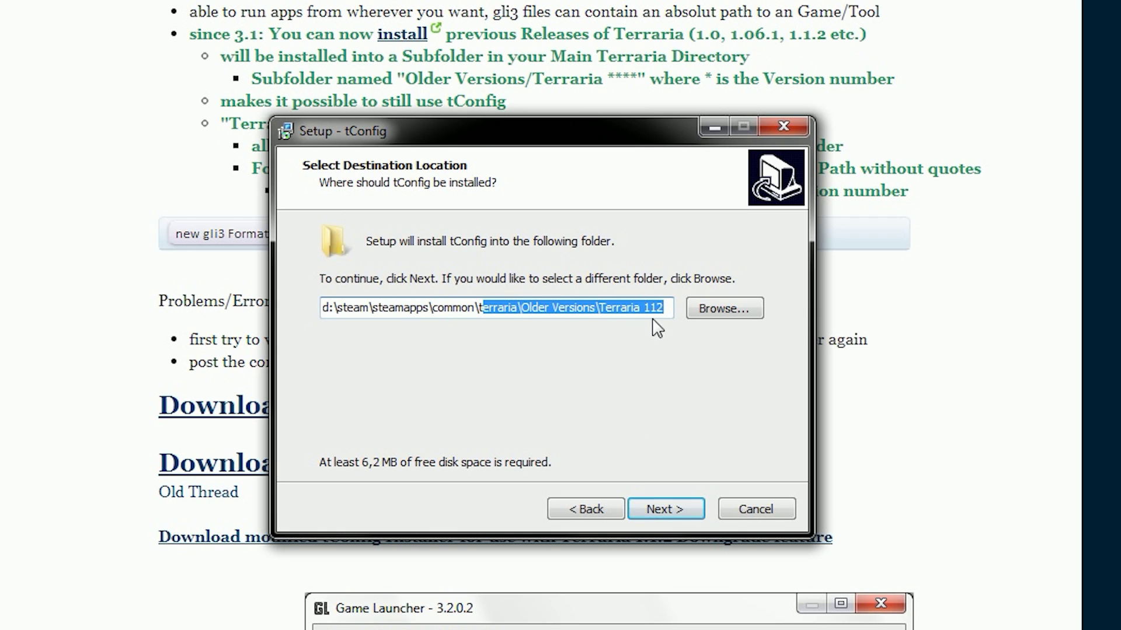
{"action": "left_click", "coordinate": [648, 307]}
{"action": "left_click", "coordinate": [684, 506]}
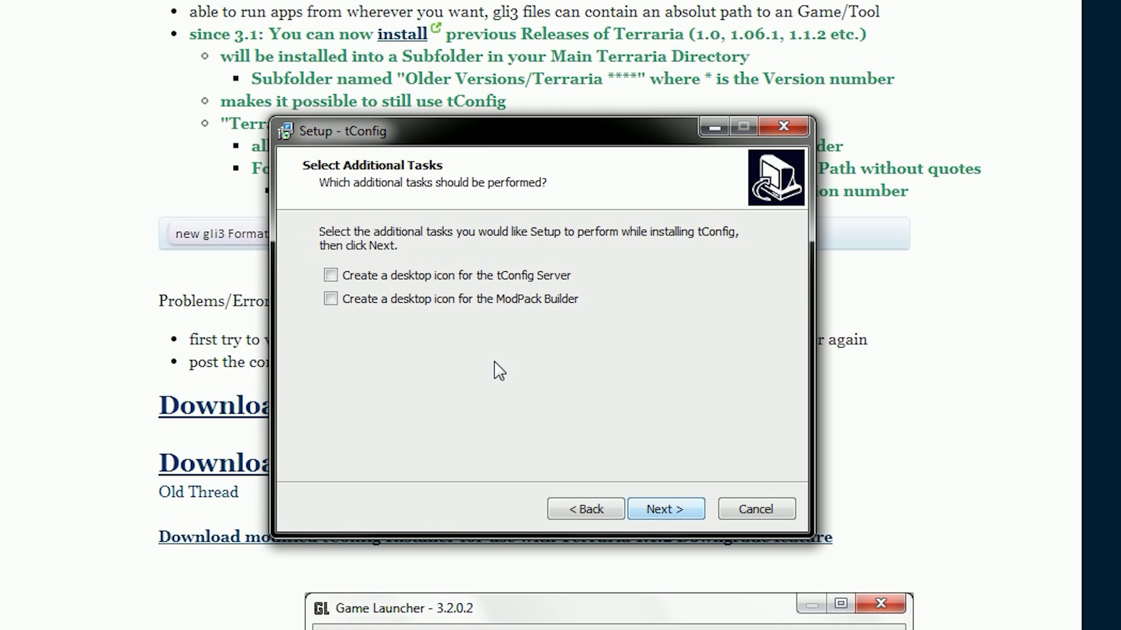
{"action": "left_click", "coordinate": [682, 503]}
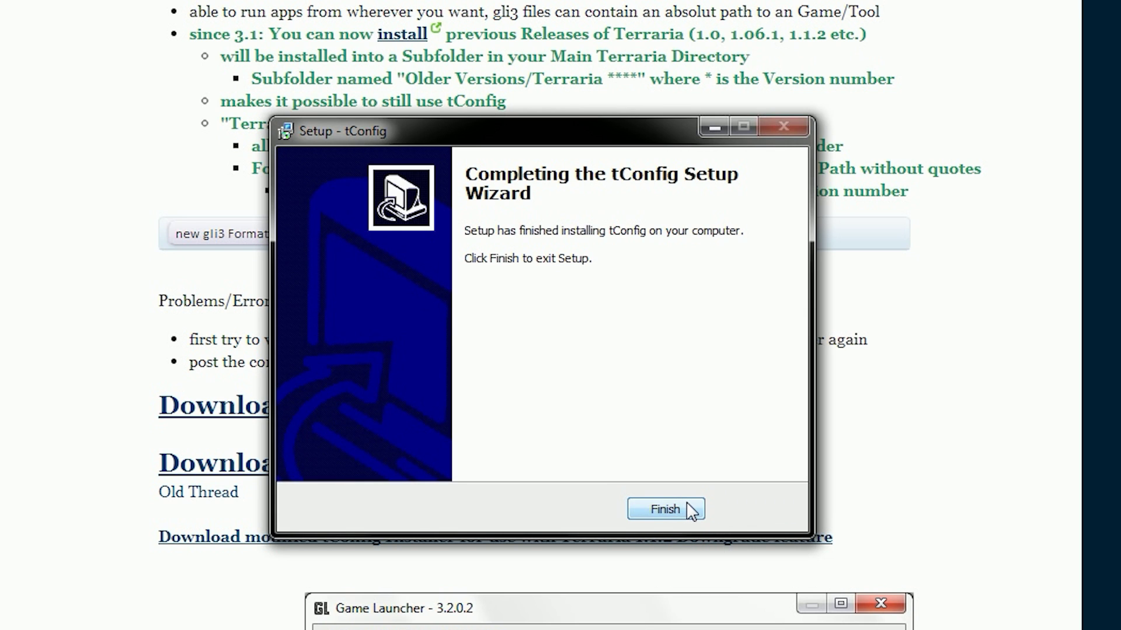
{"action": "left_click", "coordinate": [691, 511]}
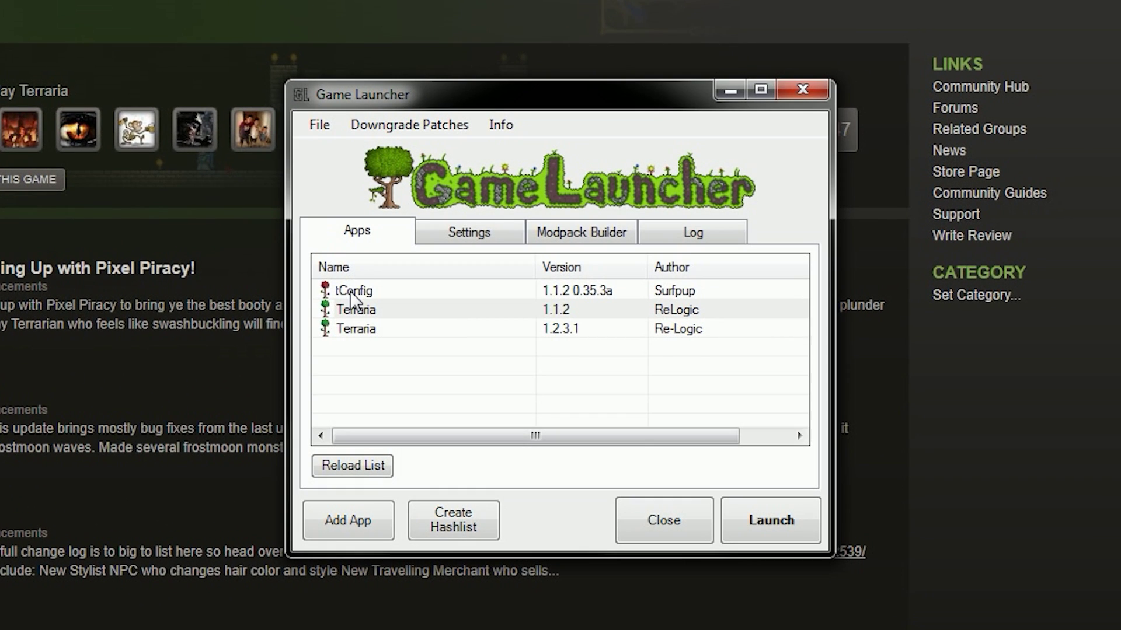
- Select the tConfig entry in the Apps tab and launch it
{"action": "left_click", "coordinate": [350, 292]}
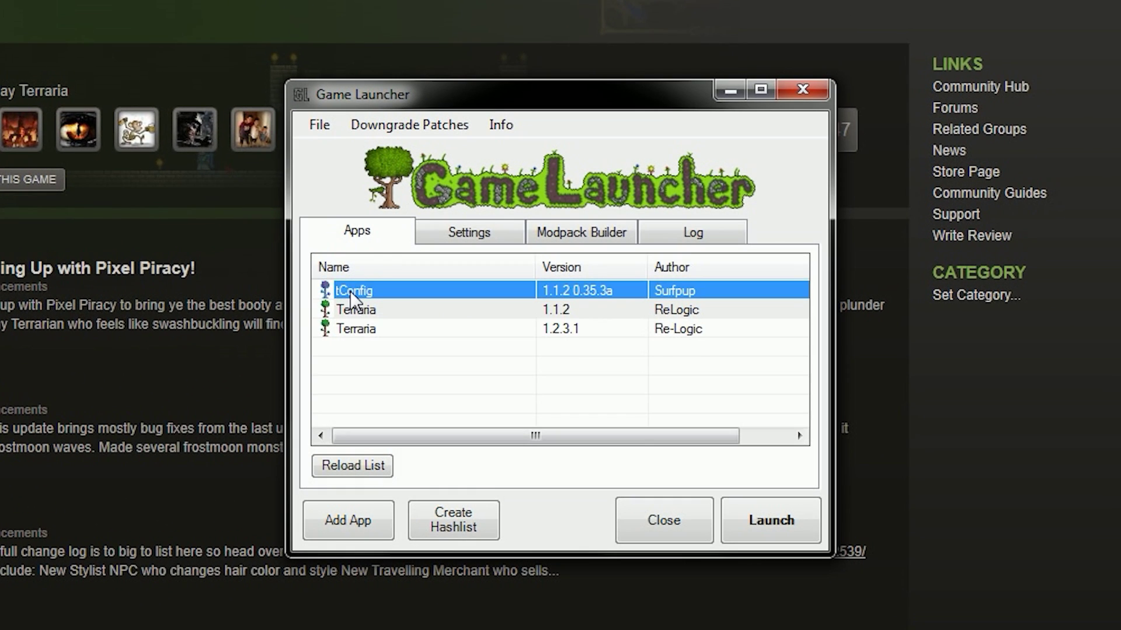
{"action": "left_click", "coordinate": [734, 507]}
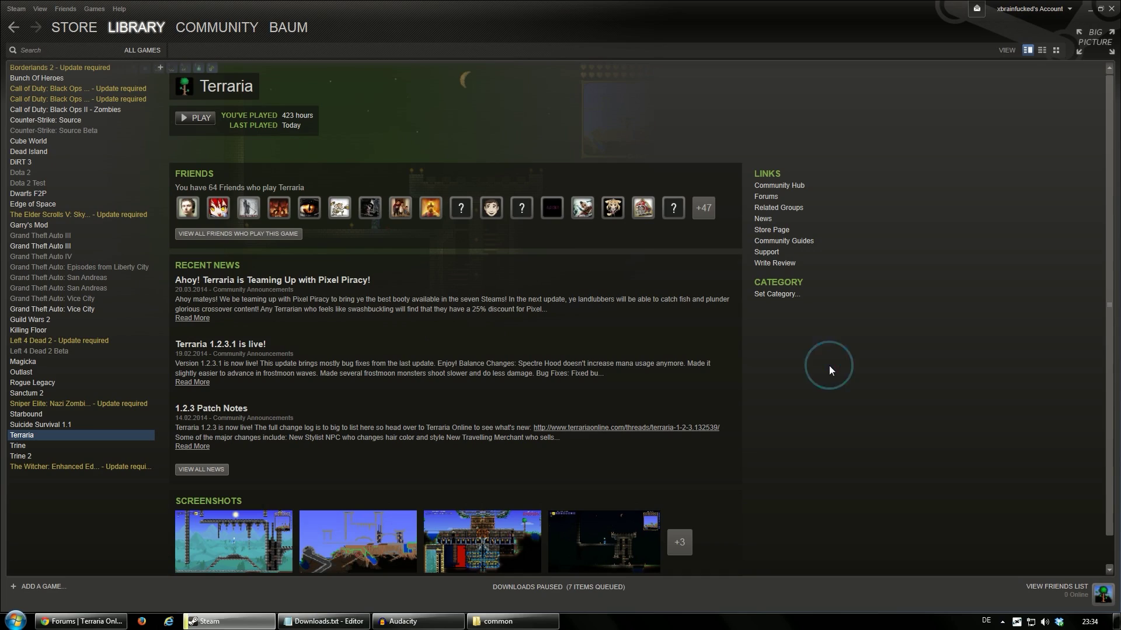
- Paste the Avalon thread URL from Downloads.txt into Chrome and download the Avalon v16.6 zip
{"action": "left_click", "coordinate": [322, 621]}
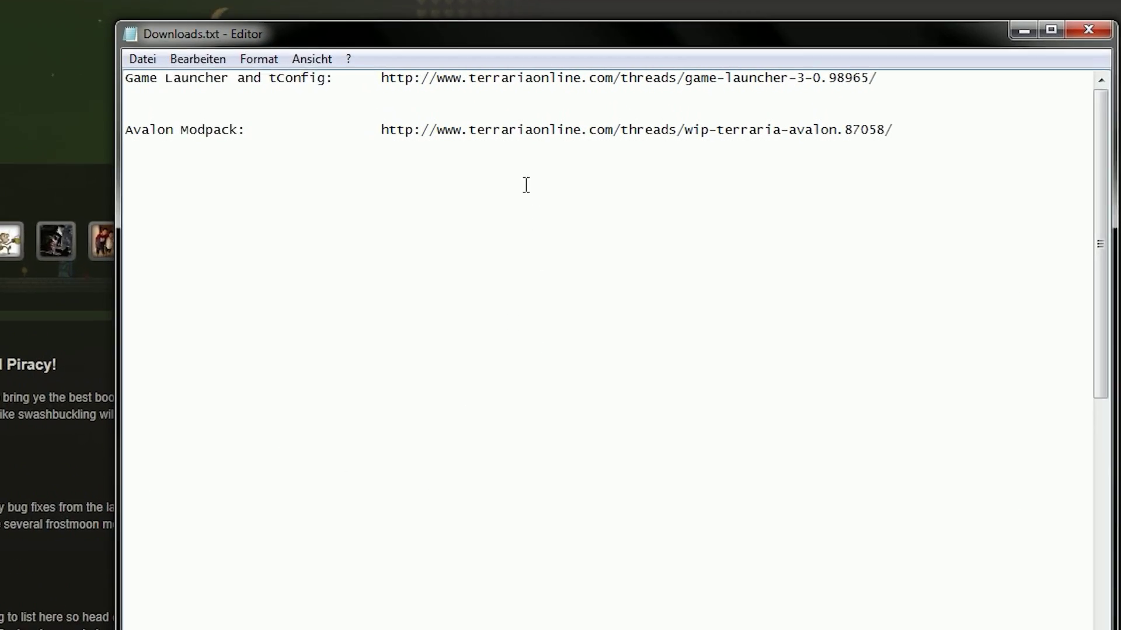
{"action": "left_click_drag", "start_coordinate": [362, 128], "coordinate": [888, 123]}
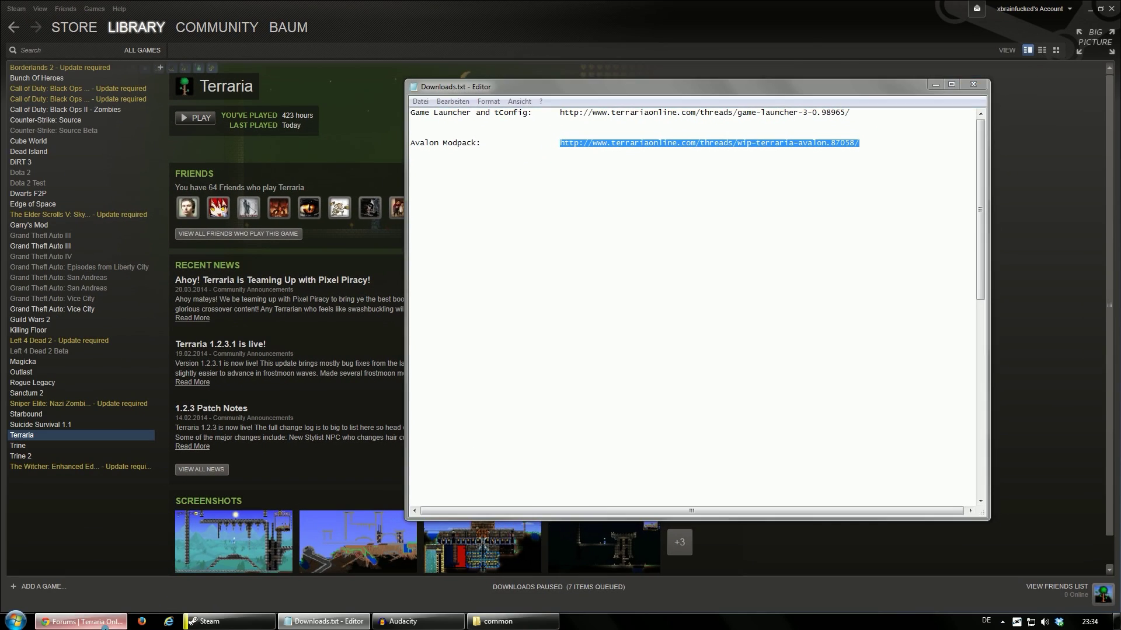
{"action": "left_click", "coordinate": [81, 622]}
{"action": "left_click", "coordinate": [136, 25]}
{"action": "type", "text": "http://www.terrariaonline.com/threads/wip-terraria-avalon.87058/"}
{"action": "key", "text": "Return"}
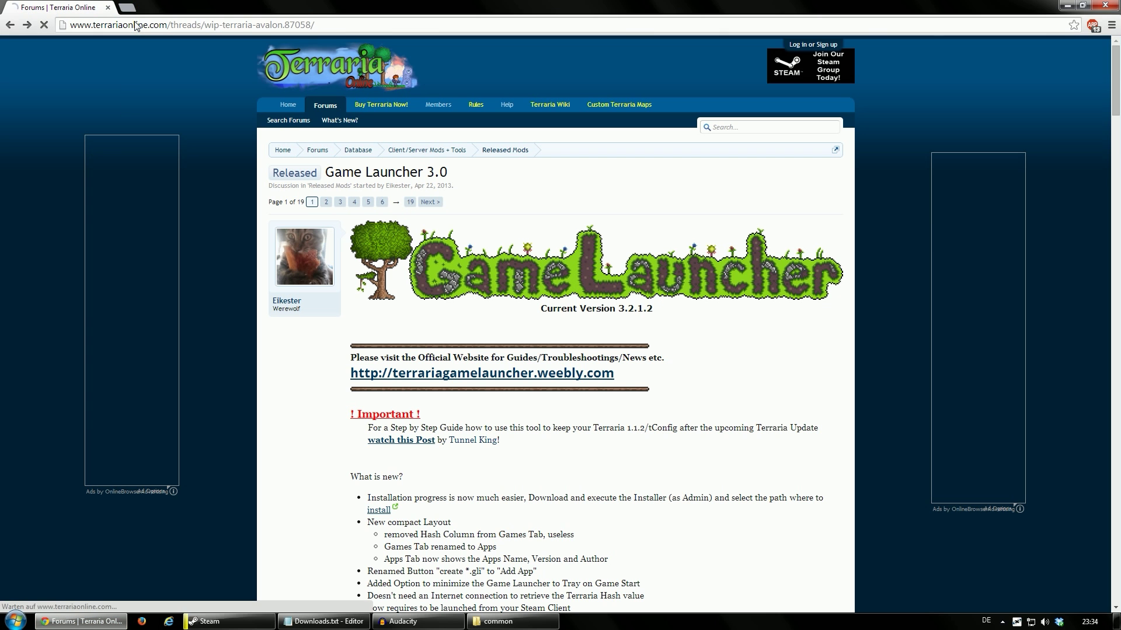
{"action": "scroll", "coordinate": [475, 325], "scroll_direction": "down", "scroll_amount": 8}
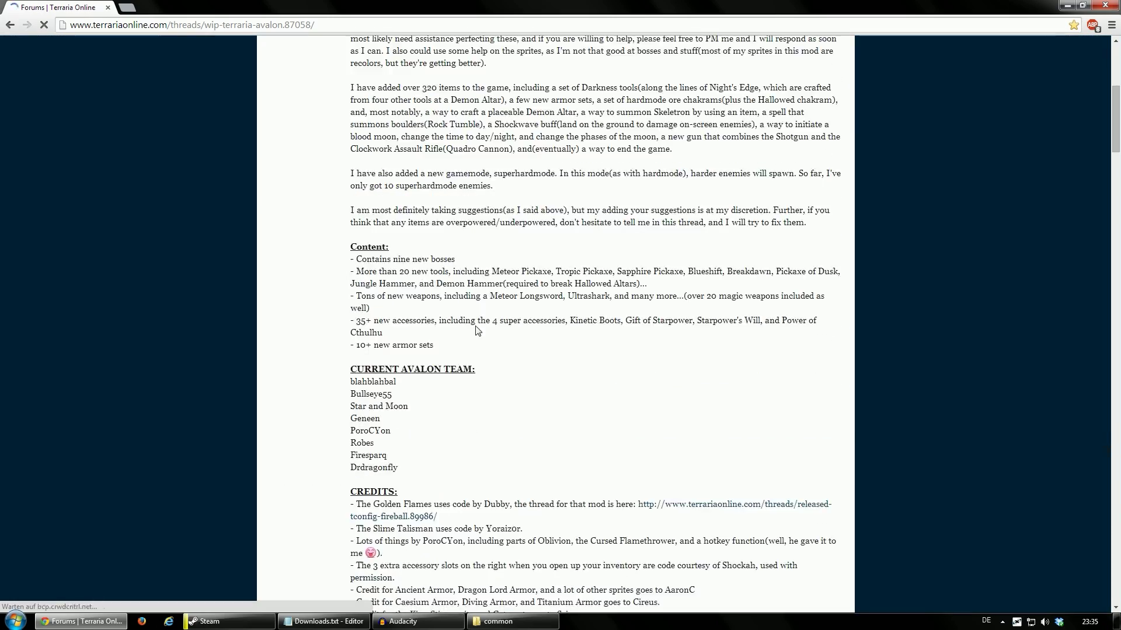
{"action": "scroll", "coordinate": [477, 329], "scroll_direction": "down", "scroll_amount": 6}
{"action": "scroll", "coordinate": [475, 330], "scroll_direction": "down", "scroll_amount": 2}
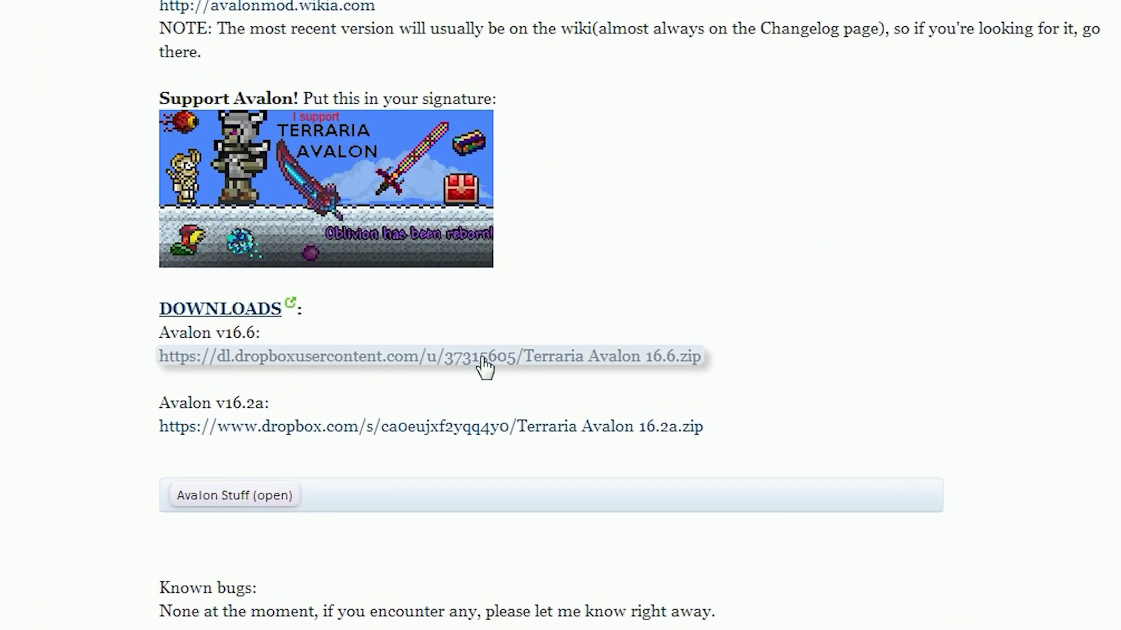
{"action": "left_click", "coordinate": [485, 368]}
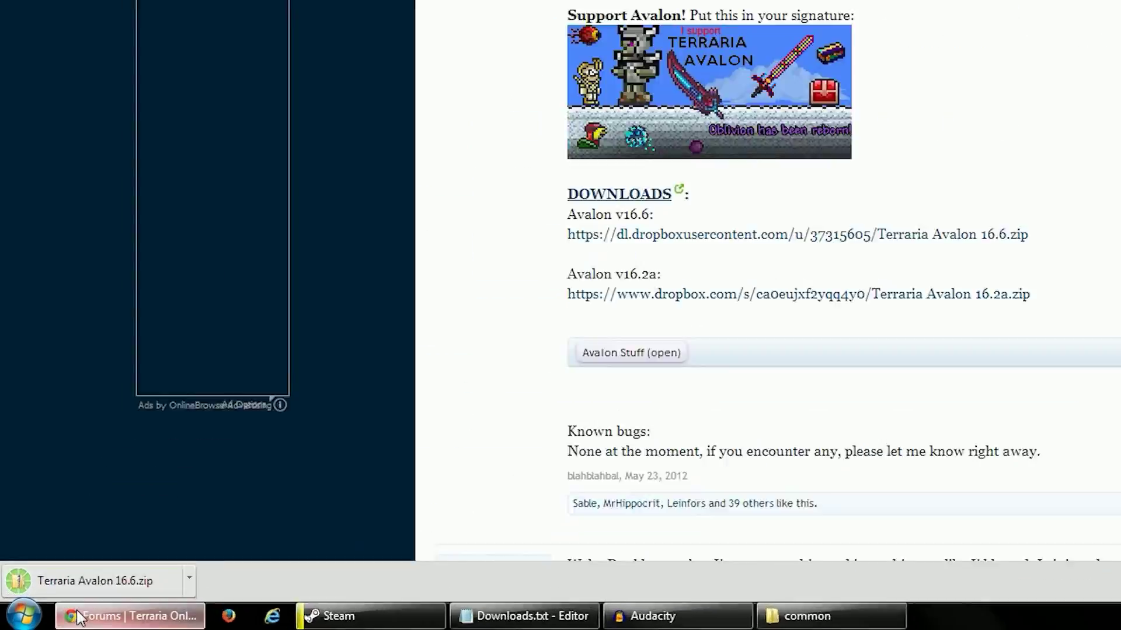
- Extract the downloaded Terraria Avalon 16.6 zip into the proposed Downloads folder
{"action": "left_click", "coordinate": [136, 578]}
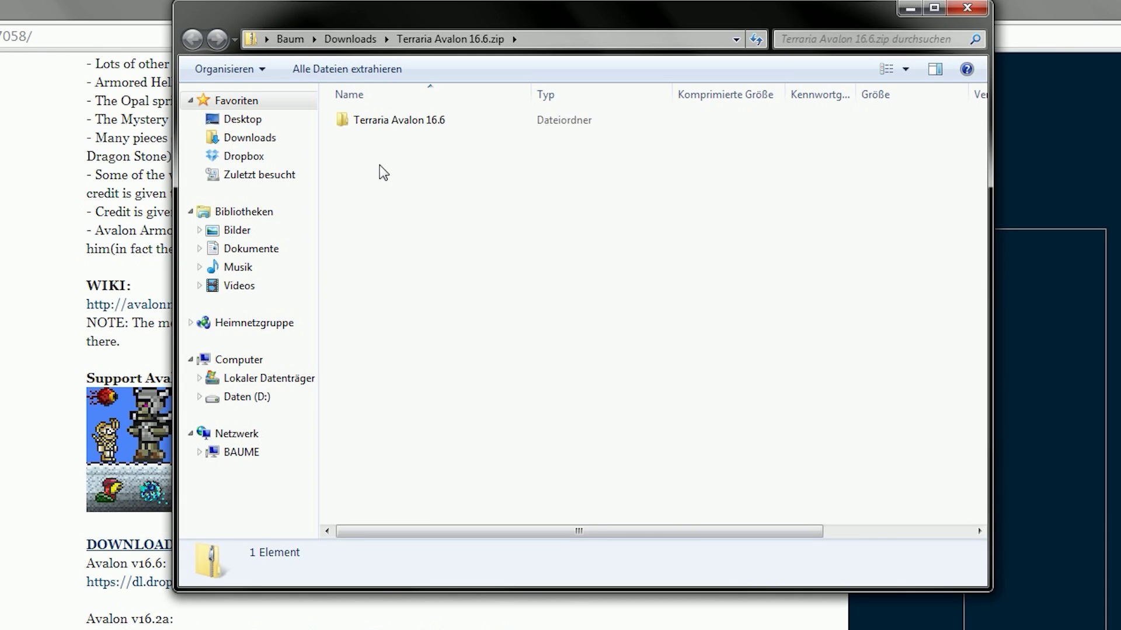
{"action": "left_click", "coordinate": [360, 72]}
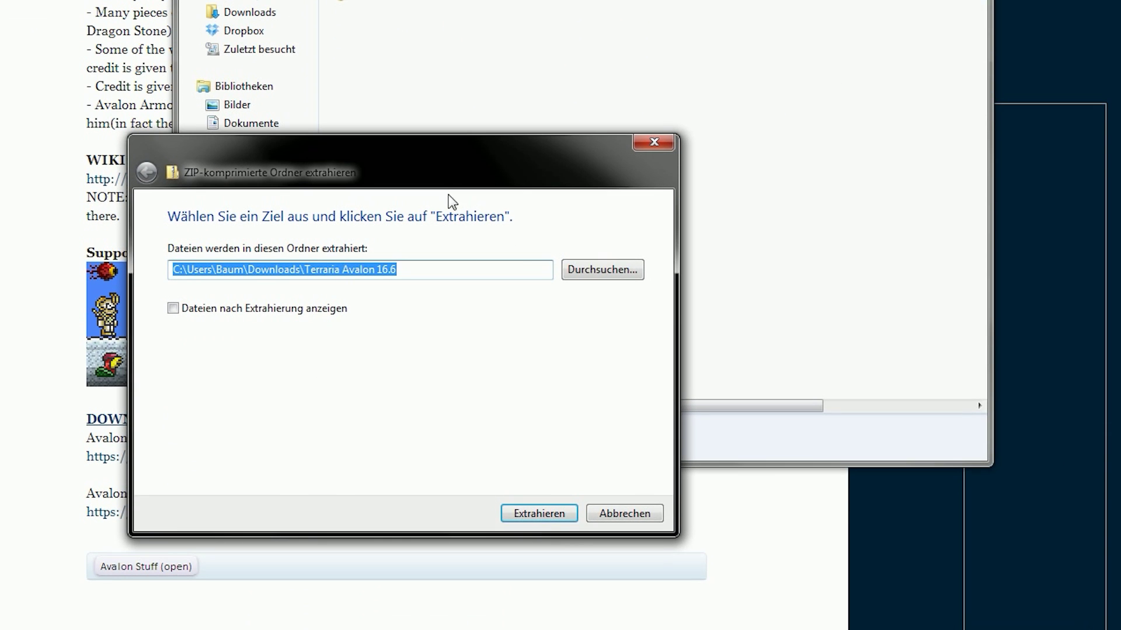
{"action": "left_click", "coordinate": [536, 513]}
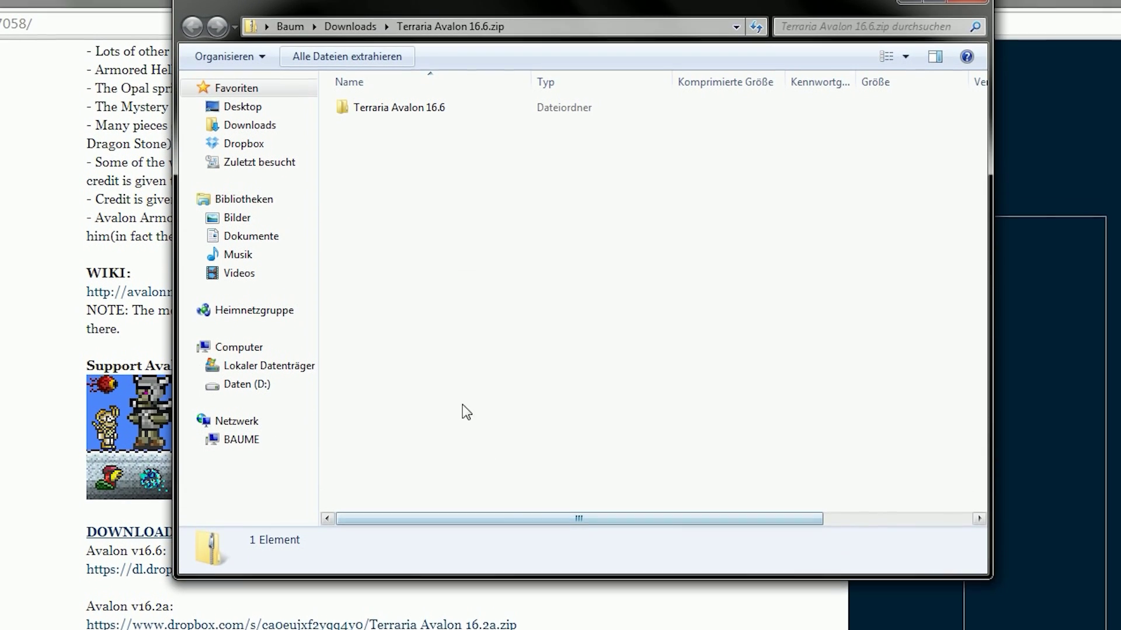
- Run Avalon Installer.exe from the nested Terraria Avalon 16.6 folder
{"action": "left_click", "coordinate": [254, 140]}
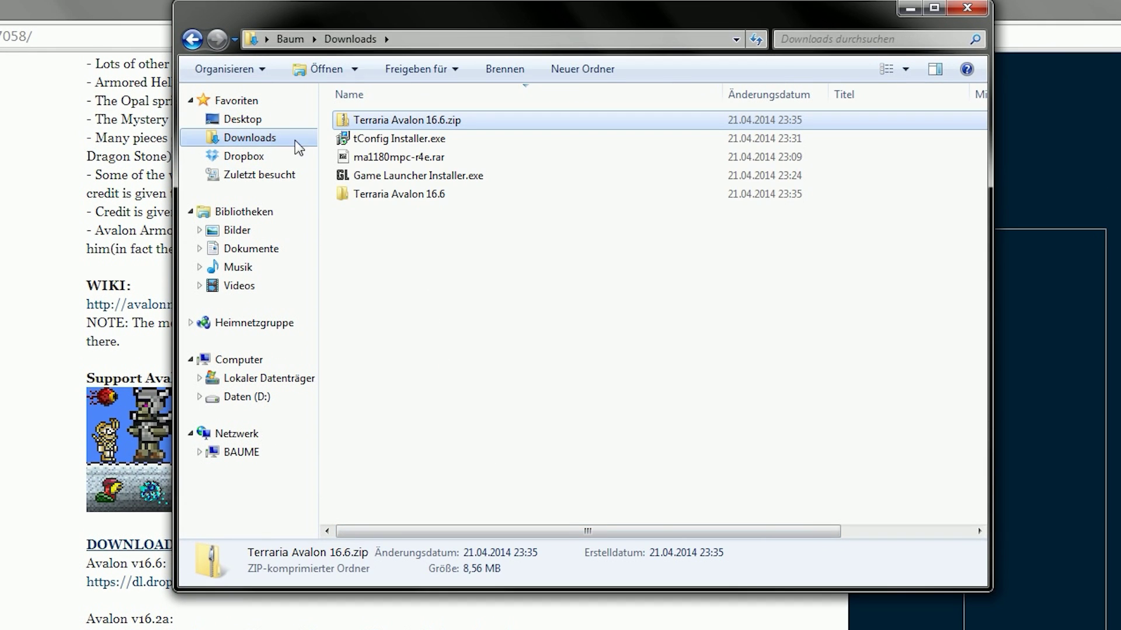
{"action": "double_click", "coordinate": [363, 193]}
{"action": "double_click", "coordinate": [374, 123]}
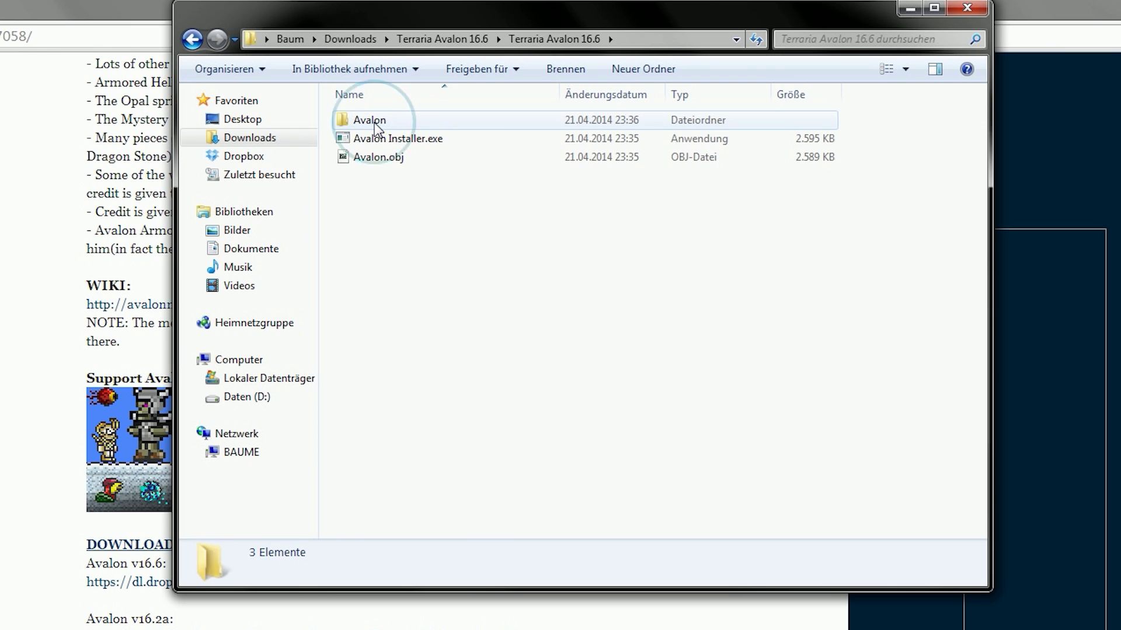
{"action": "double_click", "coordinate": [411, 141]}
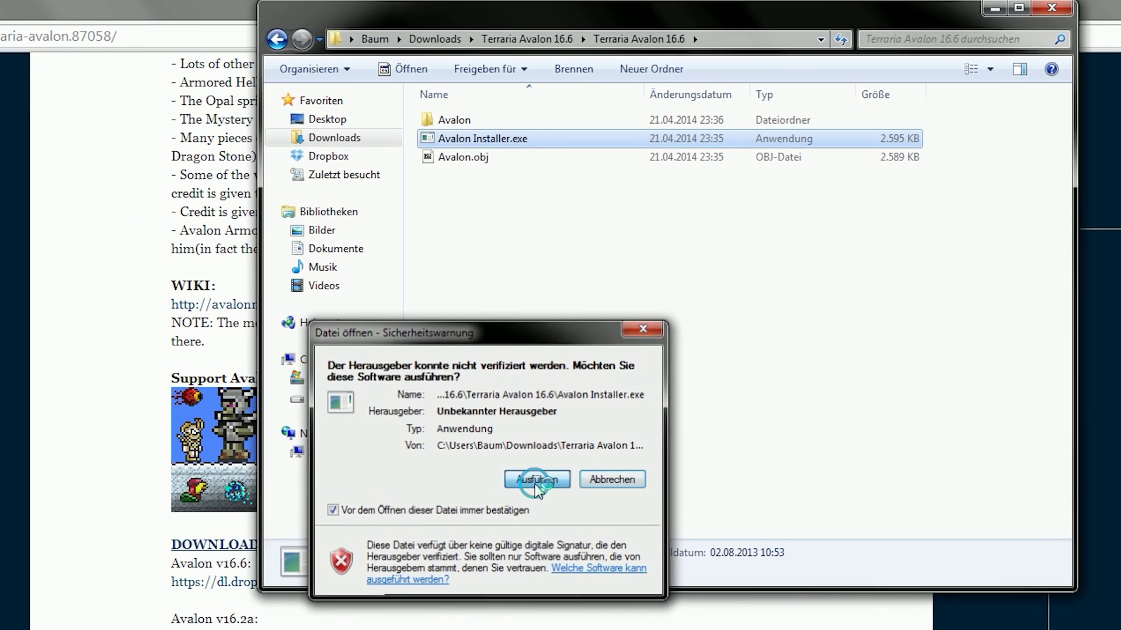
- Run the unverified Avalon installer past the missing tConfig.exe warning, then confirm it installed correctly
{"action": "left_click", "coordinate": [445, 481]}
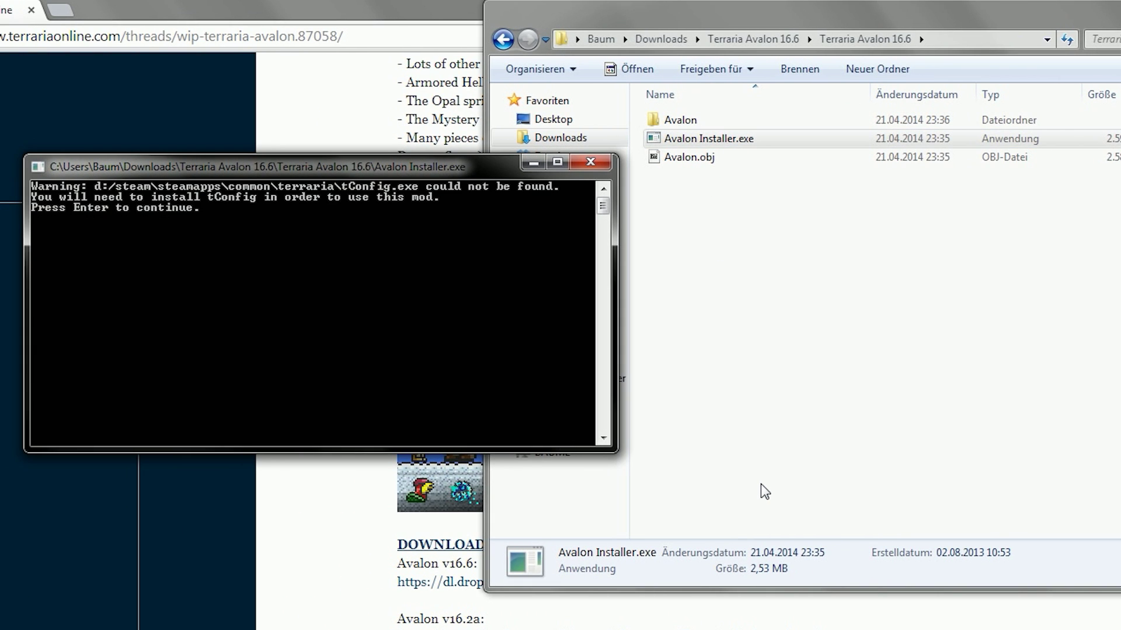
{"action": "key", "text": "Return"}
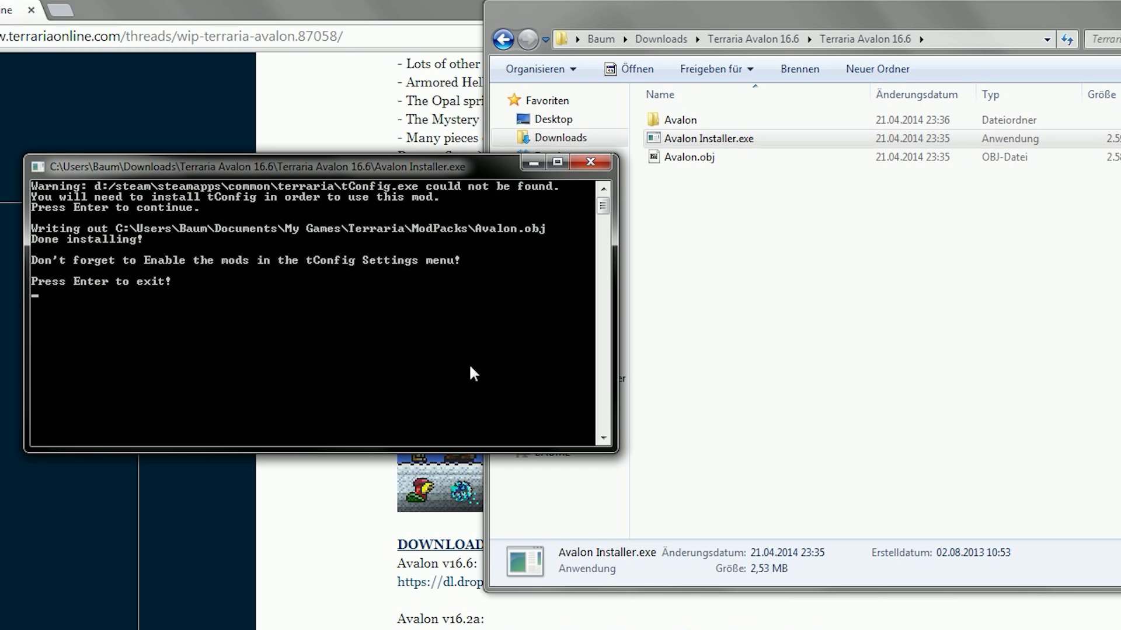
{"action": "key", "text": "Return"}
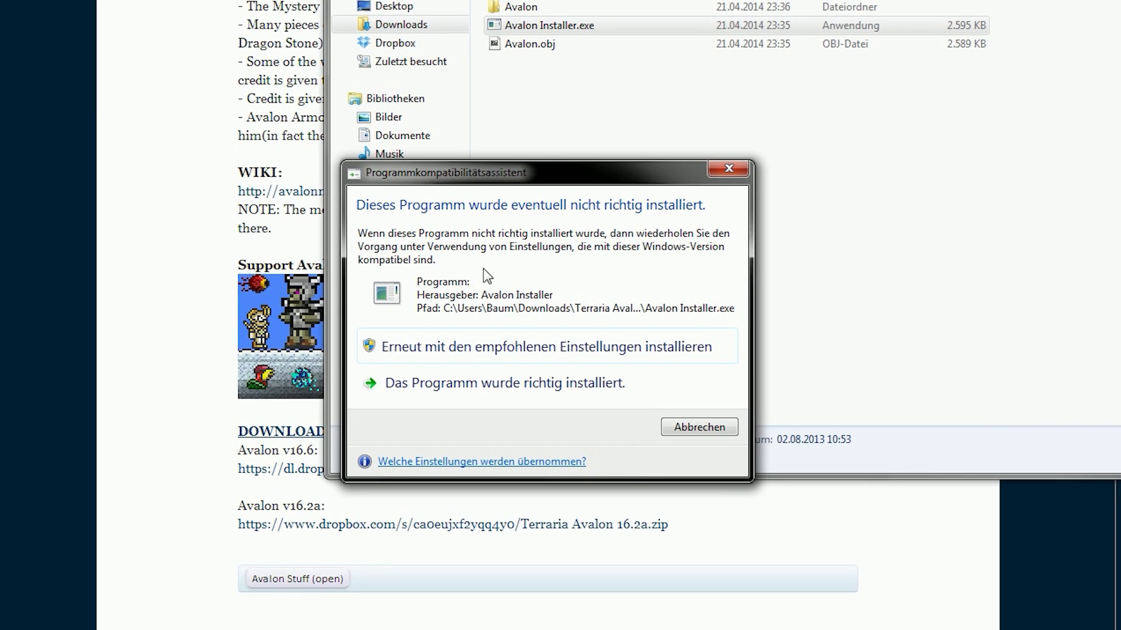
{"action": "left_click", "coordinate": [621, 386]}
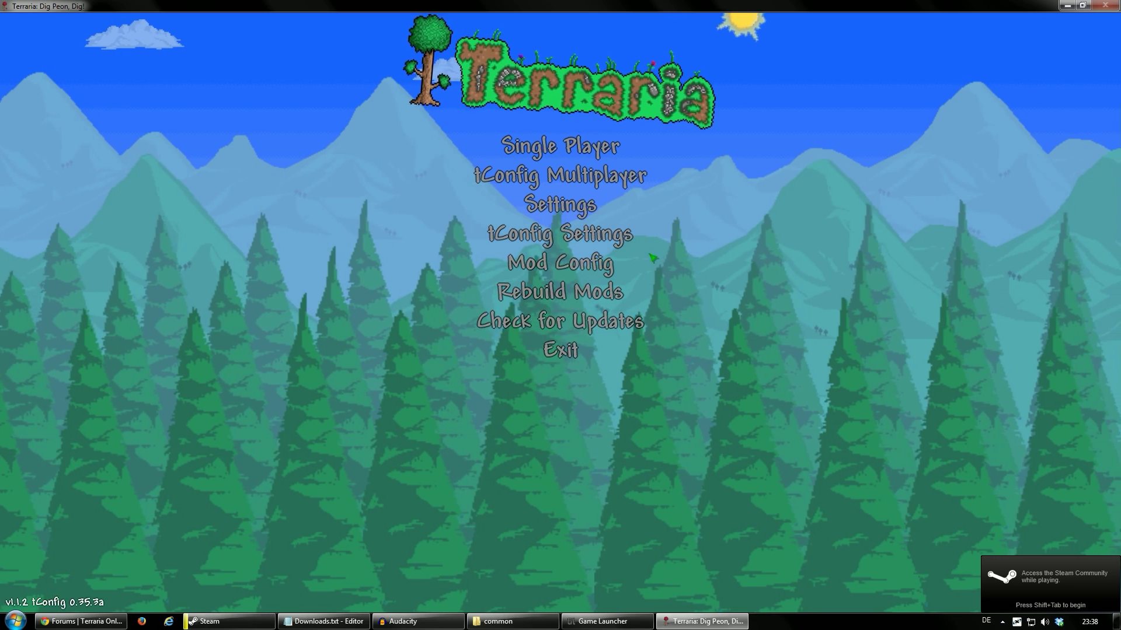
- Rebuild the Avalon mod from the last page of the Rebuild Mods list, then dismiss the success message
{"action": "left_click", "coordinate": [585, 282]}
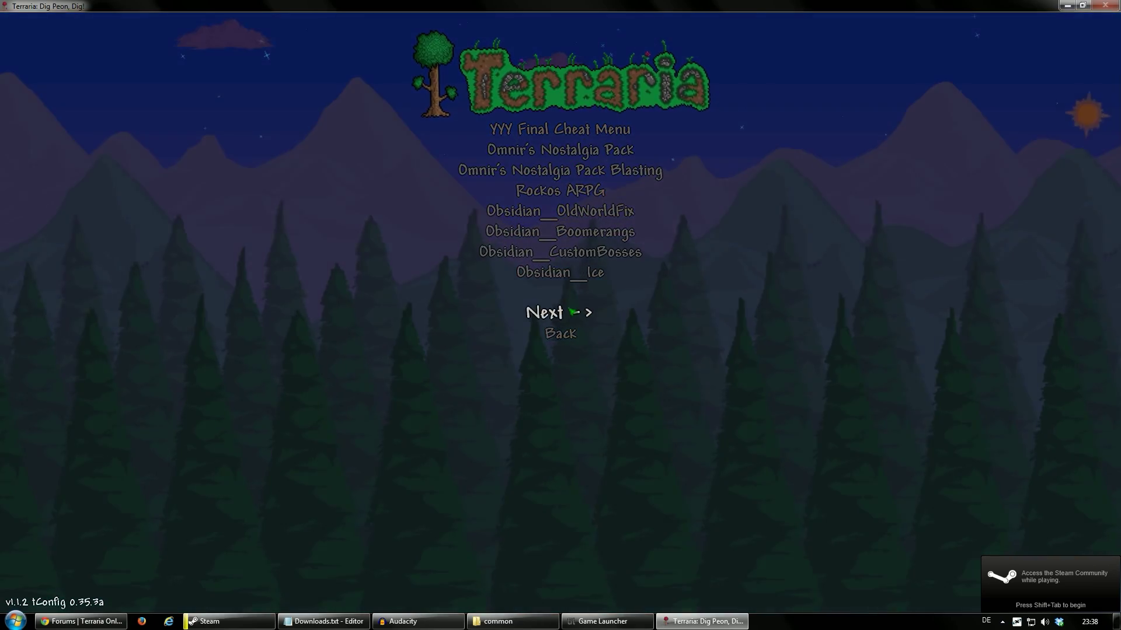
{"action": "left_click", "coordinate": [573, 312]}
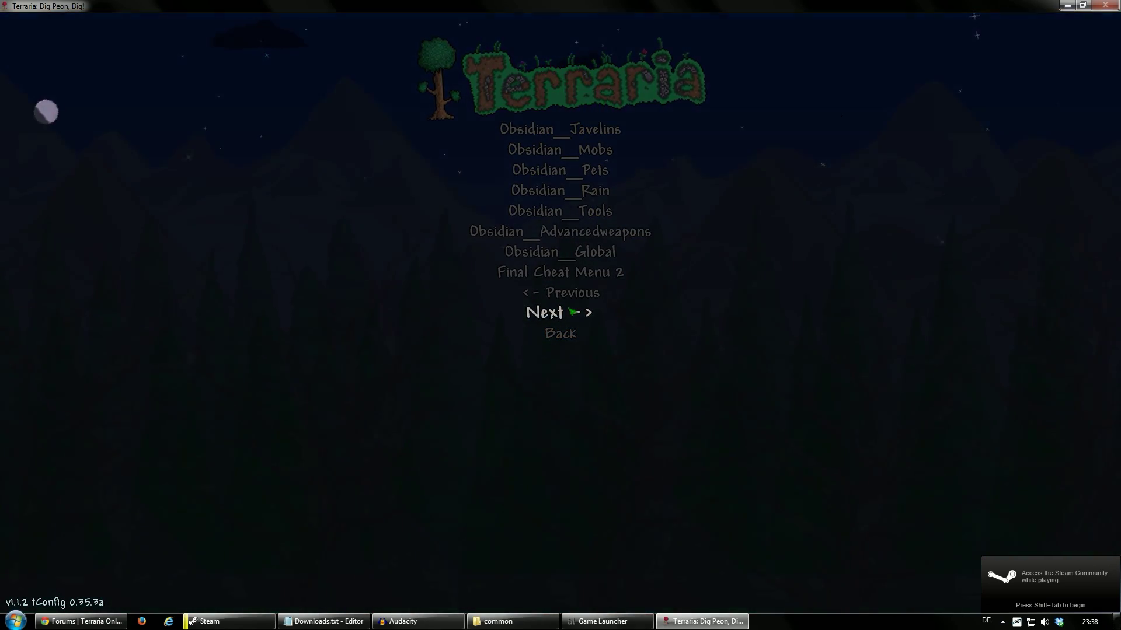
{"action": "left_click", "coordinate": [573, 313]}
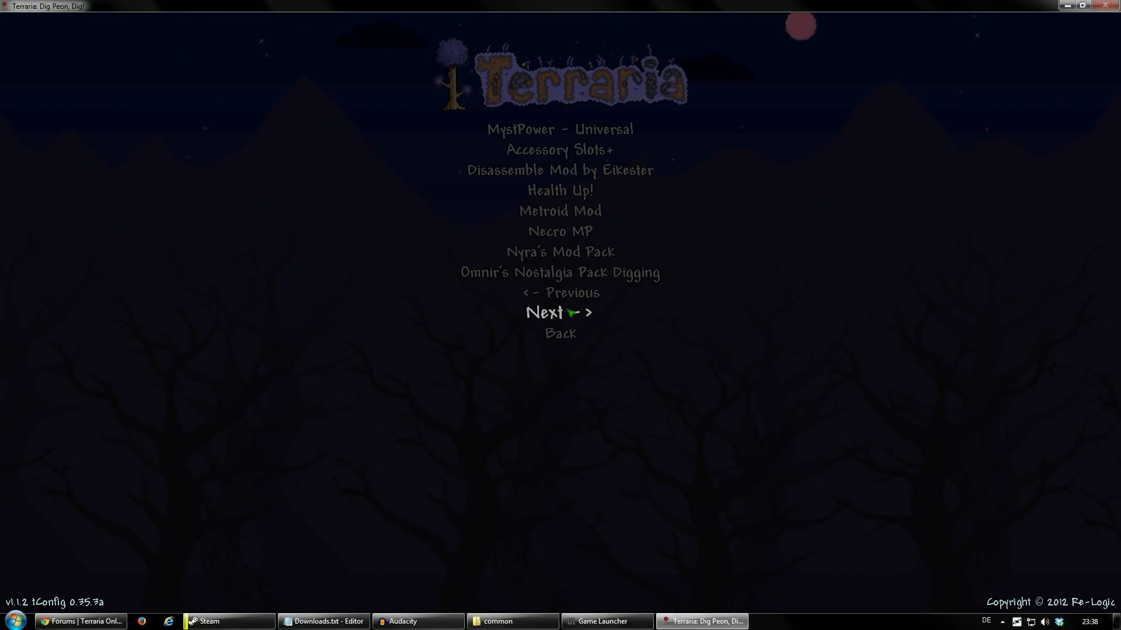
{"action": "left_click", "coordinate": [573, 313]}
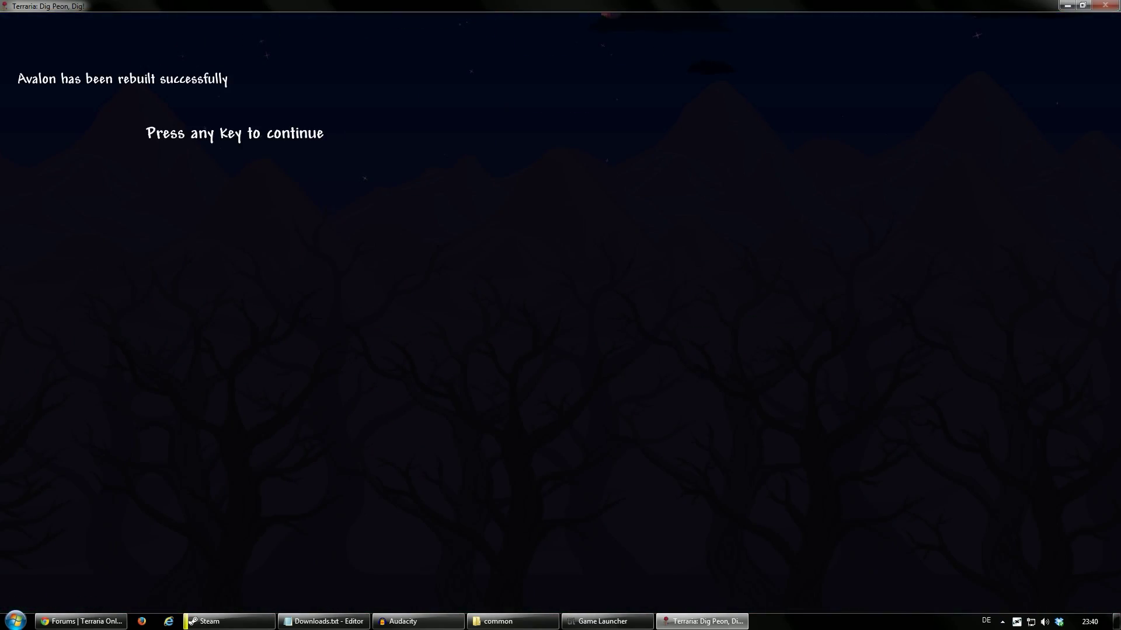
{"action": "left_click", "coordinate": [555, 183]}
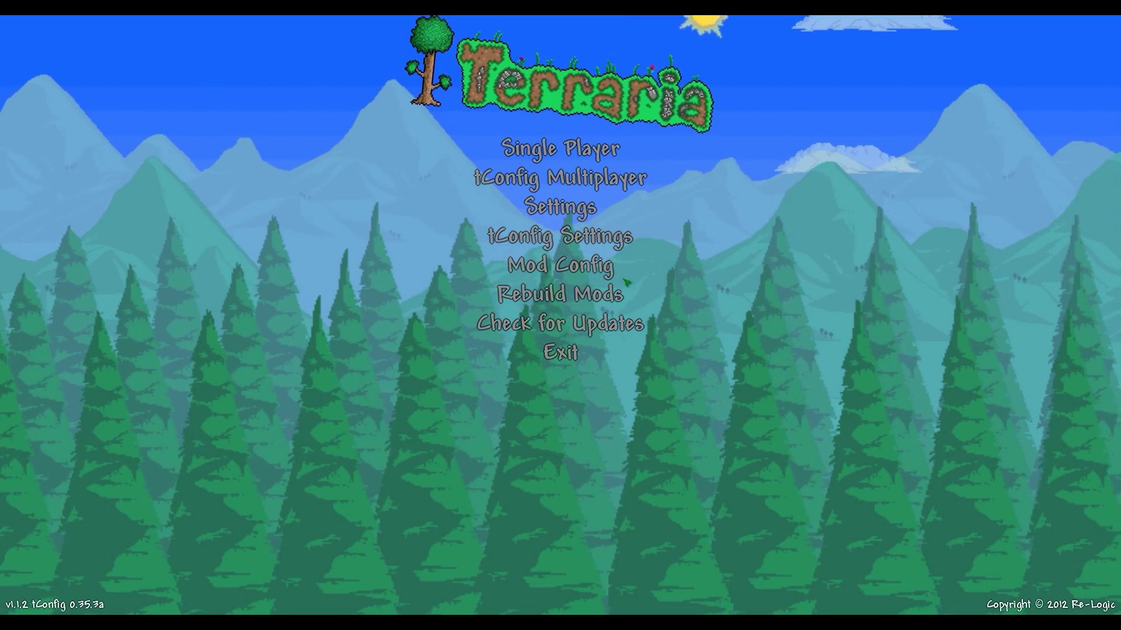
- Switch Avalon to On in Mod Config and reload the mods
{"action": "left_click", "coordinate": [594, 247]}
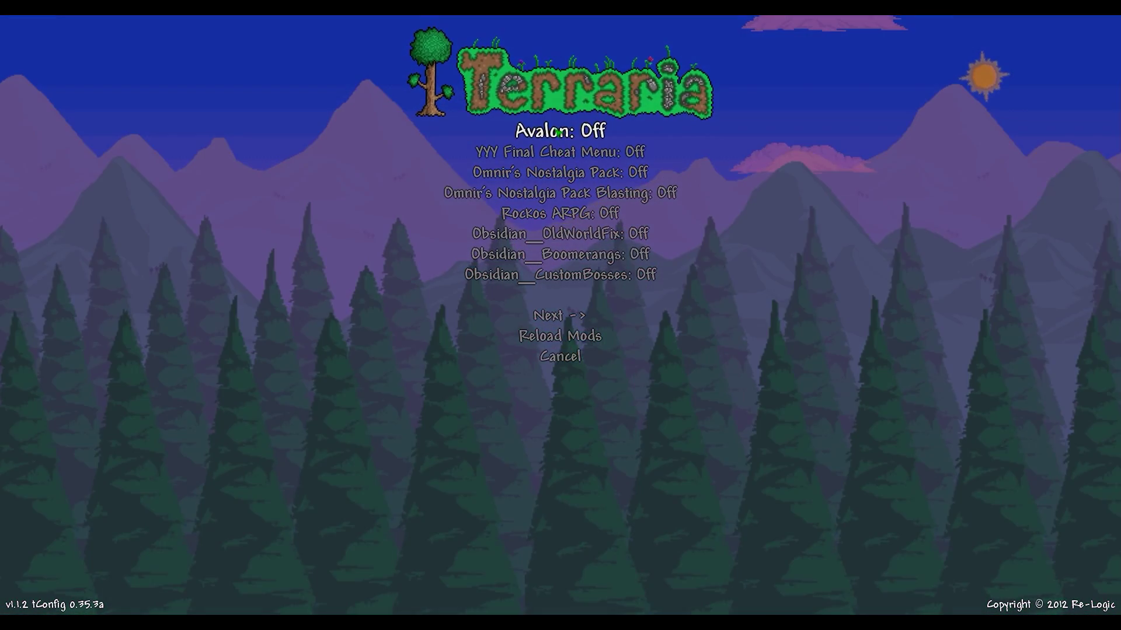
{"action": "left_click", "coordinate": [561, 131]}
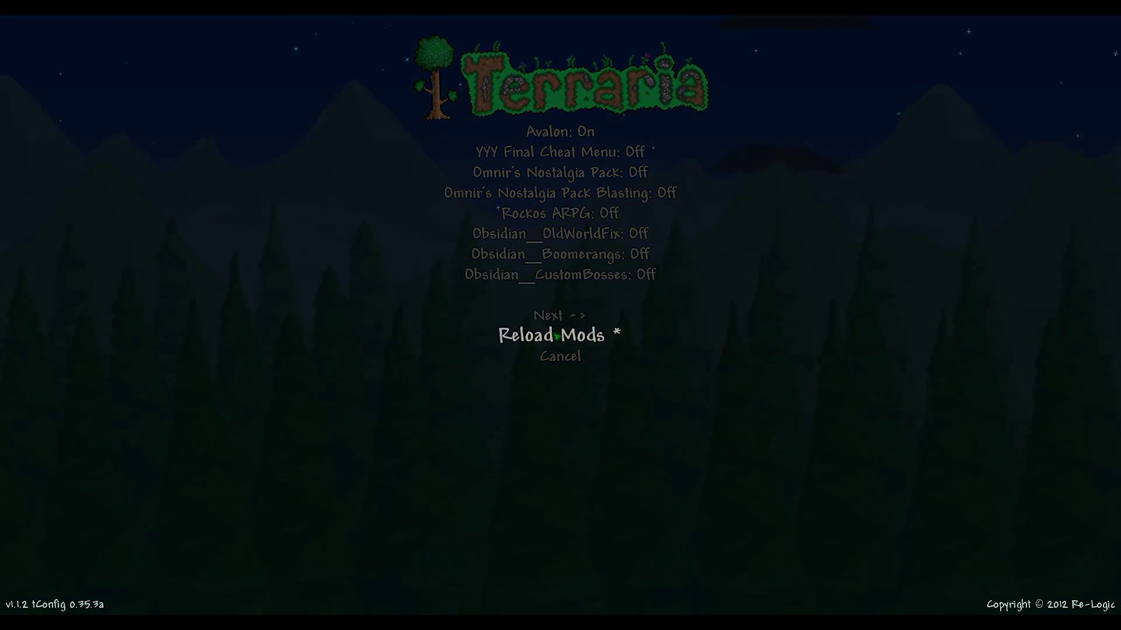
{"action": "left_click", "coordinate": [558, 337]}
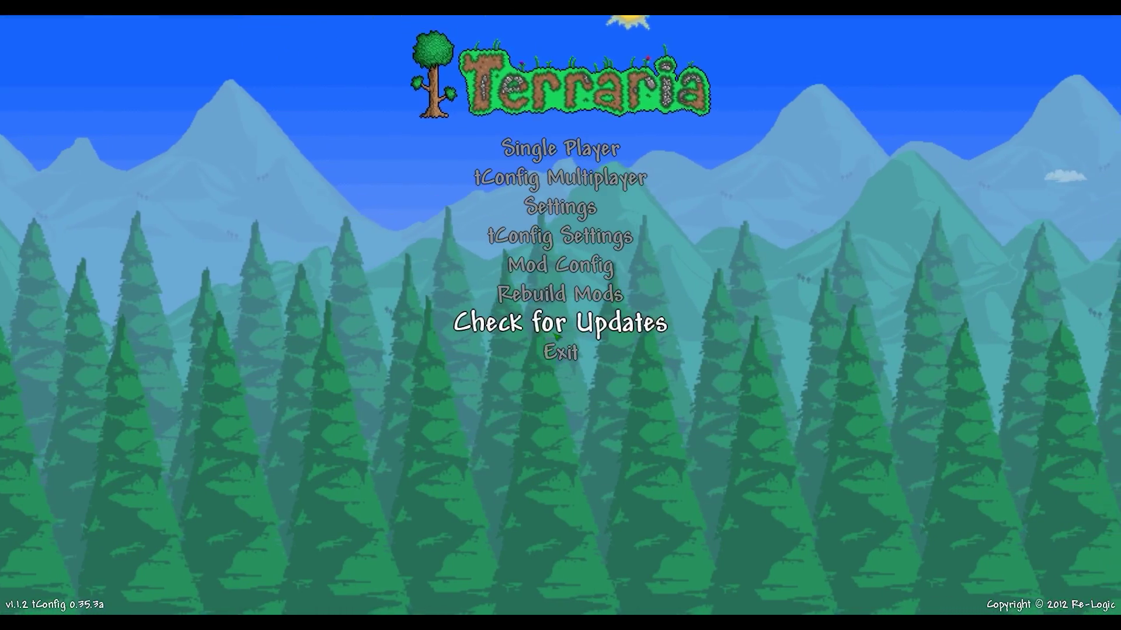
- Start a single player game with the existing Baum character and a world
{"action": "left_click", "coordinate": [568, 147]}
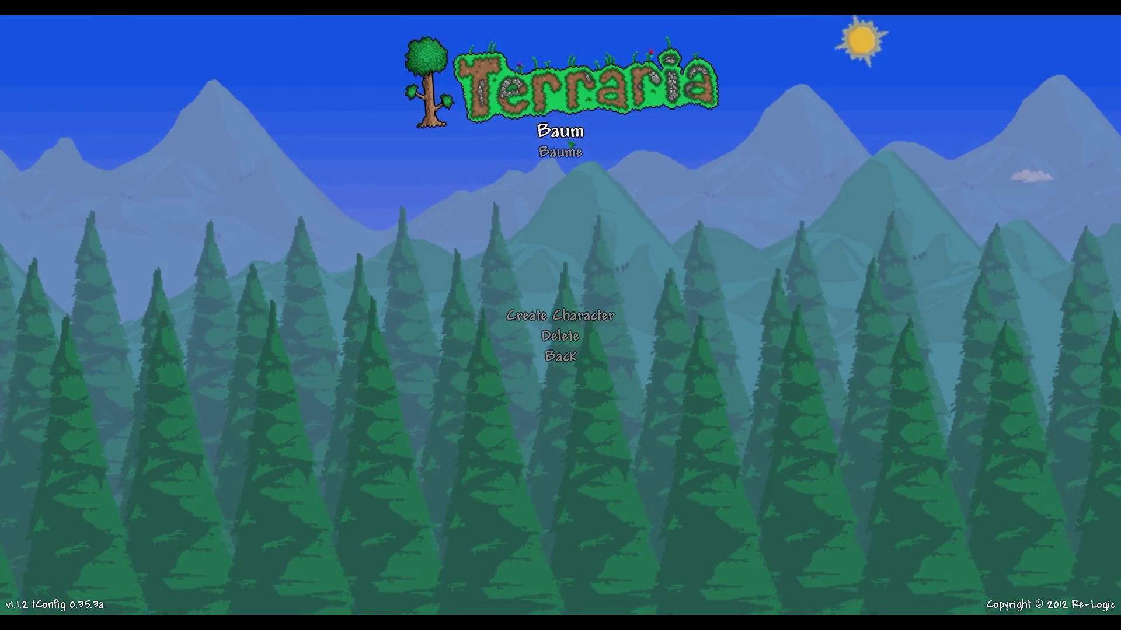
{"action": "left_click", "coordinate": [569, 143]}
{"action": "left_click", "coordinate": [568, 134]}
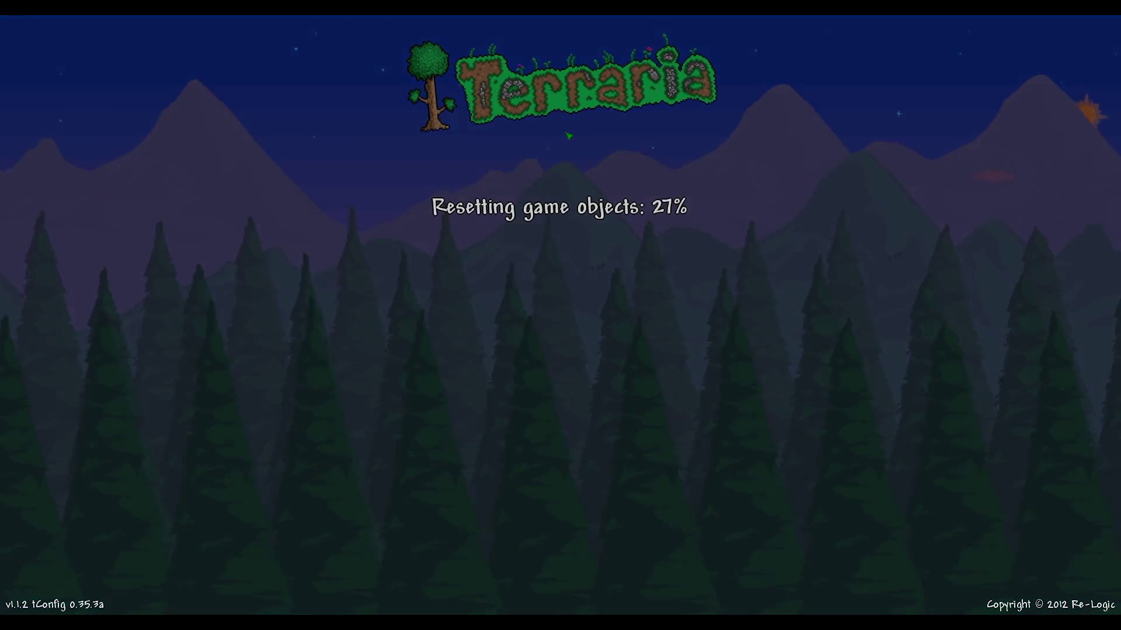